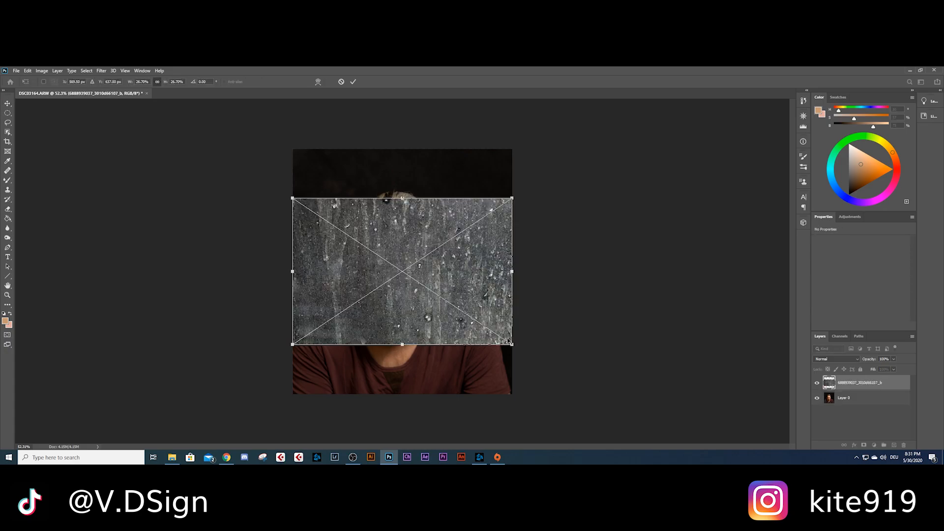
Scale the placed texture up to about 33%, commit the transform and move it slightly down over the face
left_click_drag(513, 345, 544, 335)
key("Return")
left_click_drag(427, 261, 428, 268)
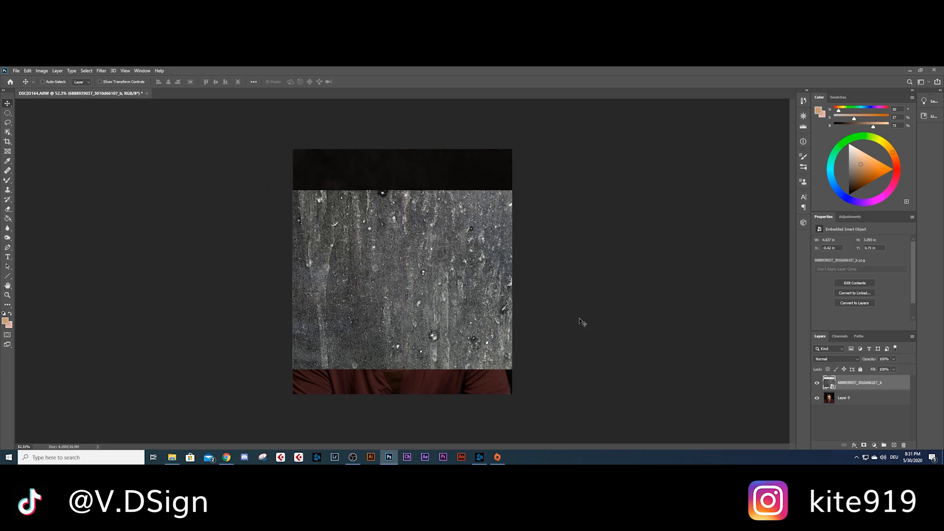
Lower the texture layer's fill to 77% and shift the texture up to cover the whole face
left_click(893, 370)
left_click_drag(891, 379, 889, 379)
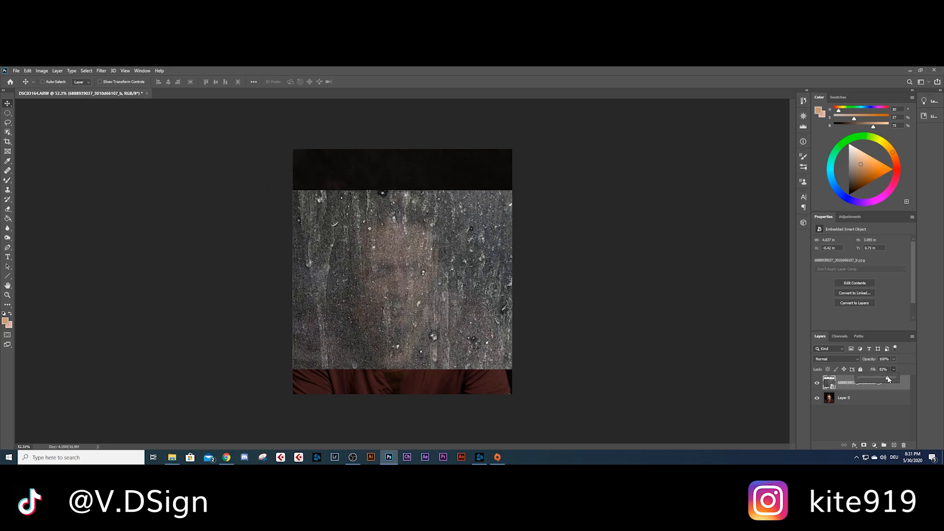
left_click_drag(502, 303, 500, 296)
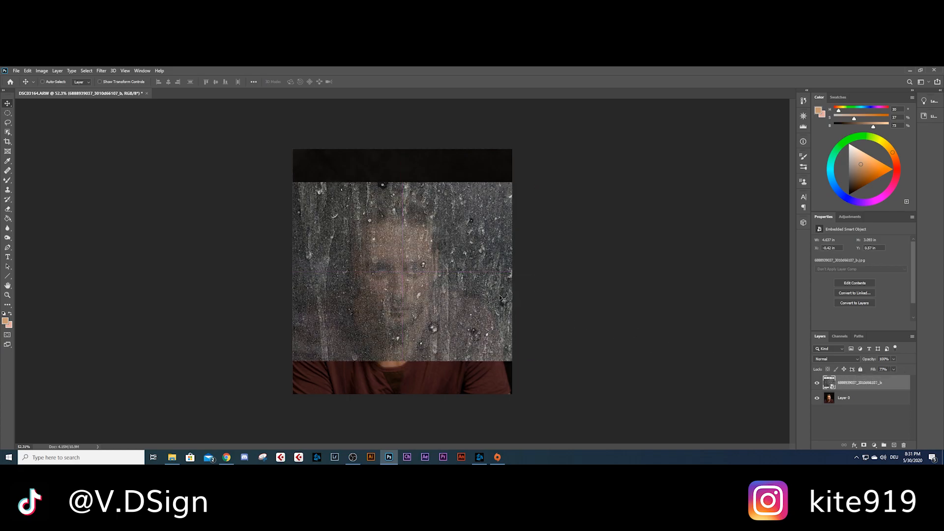
Warp the texture with Free Transform, pulling its right side and lower corners in around the cheek and chin
key("ctrl+t")
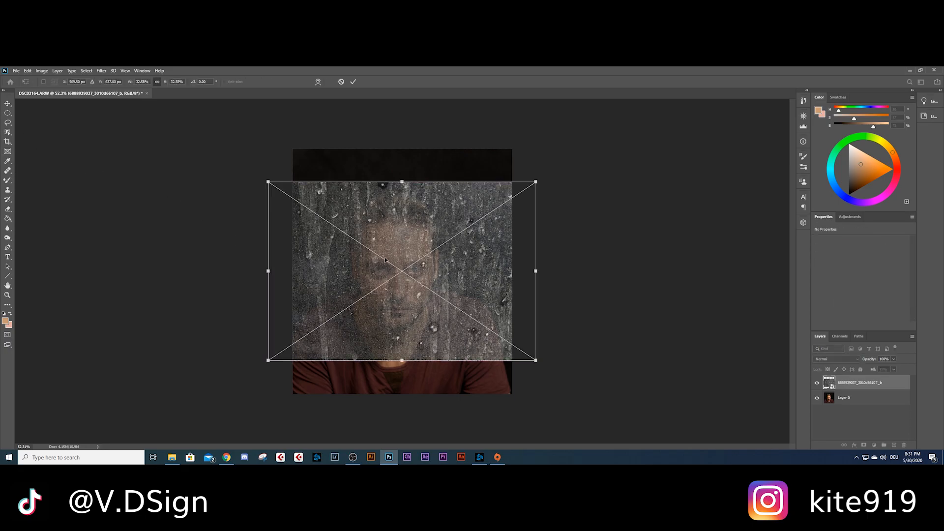
right_click(397, 238)
left_click(426, 317)
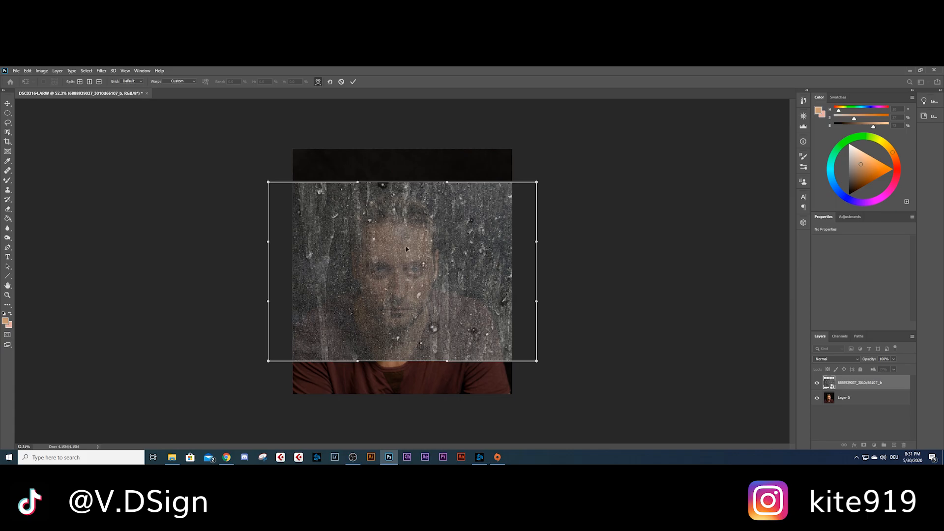
left_click_drag(268, 361, 332, 337)
left_click_drag(536, 361, 434, 325)
left_click_drag(536, 182, 398, 185)
left_click_drag(536, 242, 447, 266)
left_click_drag(537, 301, 438, 295)
left_click_drag(447, 361, 412, 334)
left_click_drag(331, 337, 364, 319)
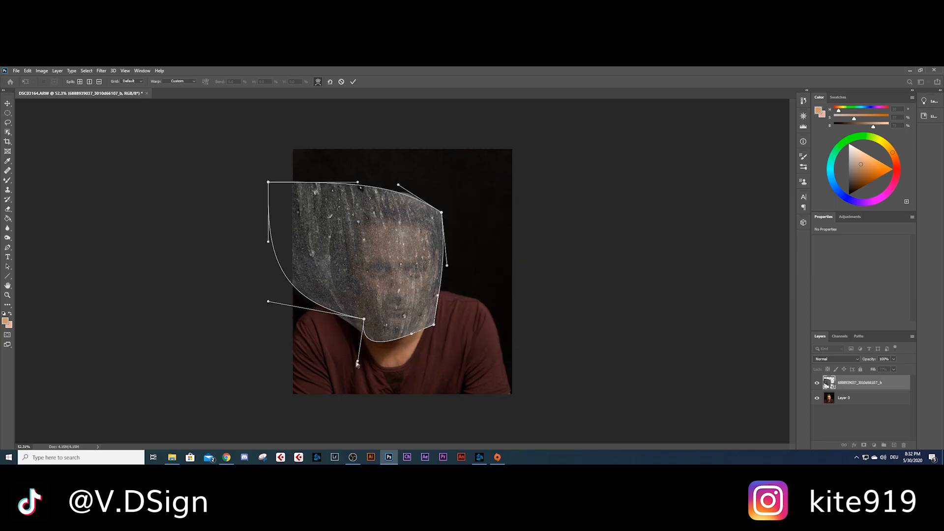
Warp the texture's left side and upper corner inward and adjust the remaining handles so it wraps the head shape
left_click_drag(358, 361, 398, 332)
left_click_drag(268, 302, 351, 279)
left_click_drag(268, 181, 355, 215)
left_click_drag(268, 241, 343, 273)
left_click_drag(357, 182, 373, 186)
left_click_drag(398, 185, 414, 176)
left_click_drag(447, 265, 448, 269)
left_click_drag(412, 334, 408, 336)
left_click_drag(437, 295, 440, 293)
left_click_drag(434, 325, 421, 316)
left_click_drag(363, 319, 391, 340)
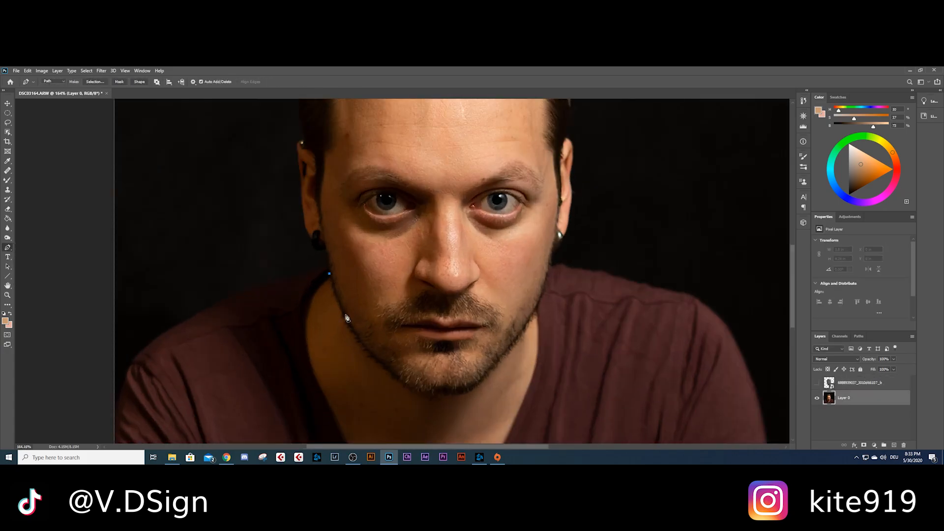
Trace the jaw, chin and image-right ear on Layer 0 with the Pen tool
left_click(354, 332)
left_click(406, 385)
left_click(473, 389)
left_click(522, 328)
left_click(550, 253)
left_click(572, 198)
left_click(571, 167)
left_click(566, 138)
Continue the pen path over the hair and down the image-left ear, closing the outline of the head
left_click_drag(565, 138, 548, 270)
left_click(553, 234)
left_click(496, 194)
left_click(404, 188)
left_click(332, 255)
left_click(312, 302)
left_click_drag(312, 302, 303, 150)
left_click(300, 213)
left_click(292, 222)
left_click(320, 322)
left_click(324, 345)
Refine the head path along the image-left ear and jaw with the Curvature Pen tool
right_click(7, 247)
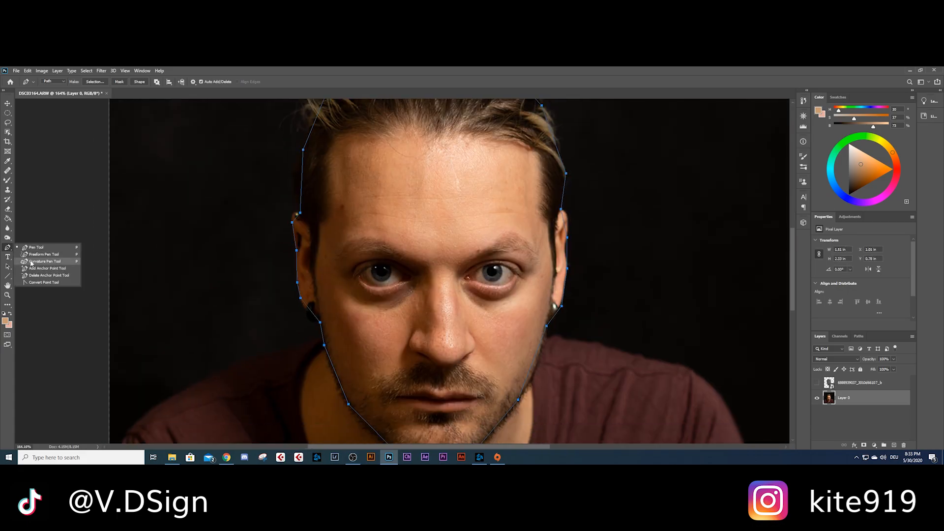
left_click(29, 261)
scroll(277, 255, "up", 3)
left_click_drag(325, 180, 320, 173)
scroll(386, 199, "down", 4)
scroll(358, 156, "up", 2)
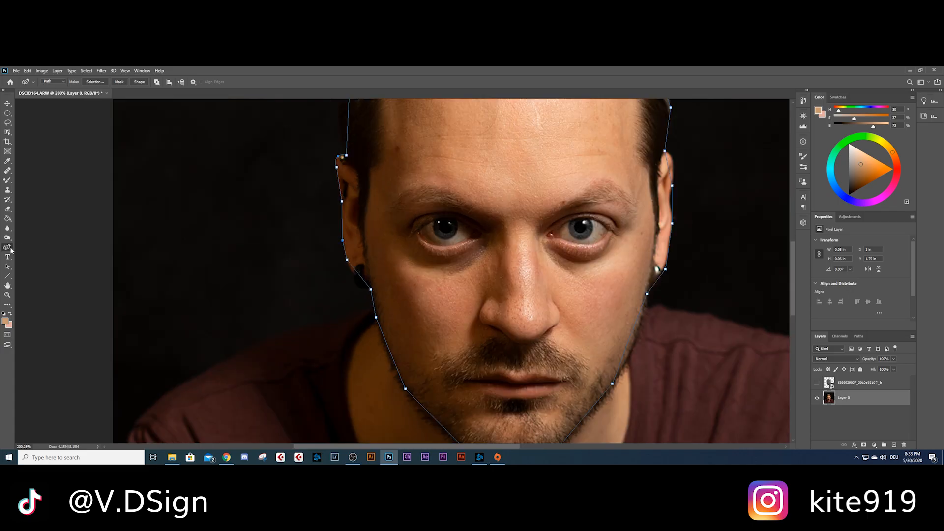
scroll(355, 271, "up", 2)
scroll(359, 283, "down", 5)
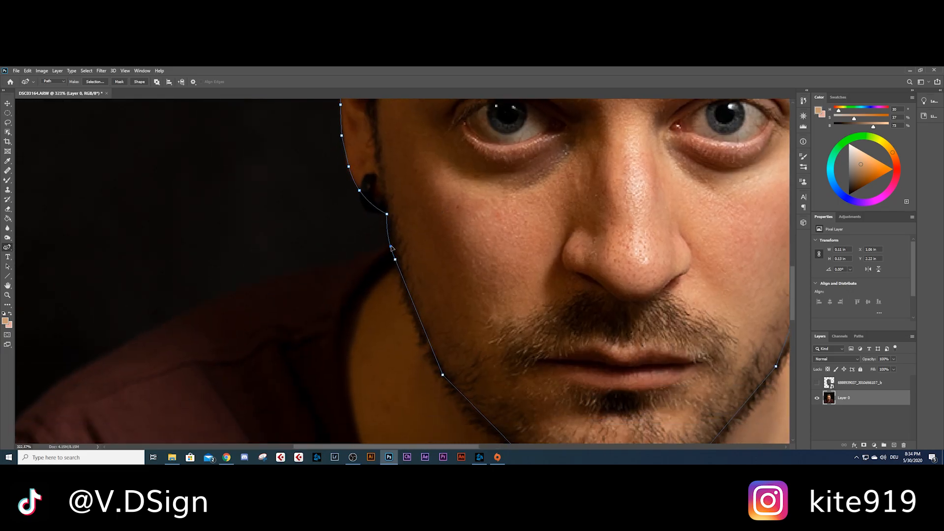
Add curve points to fit the path smoothly around the chin and image-right jawline
scroll(471, 292, "right", 4)
left_click(471, 292)
scroll(471, 293, "up", 5)
scroll(471, 292, "right", 3)
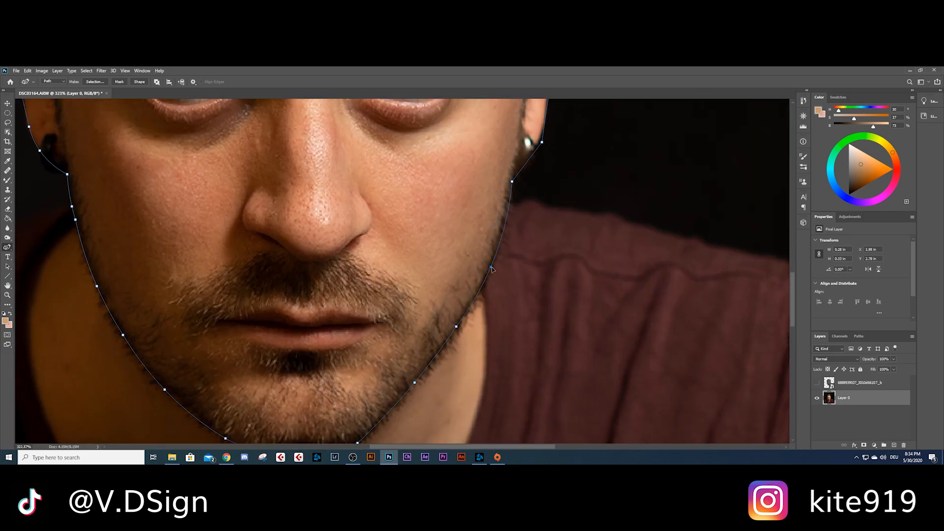
left_click(489, 279)
Adjust the path's curves around the image-right ear and along both sides of the hair
left_click_drag(509, 213, 488, 286)
left_click_drag(492, 215, 488, 215)
left_click_drag(487, 240, 491, 262)
left_click_drag(469, 217, 455, 284)
left_click(479, 218)
scroll(488, 240, "up", 8)
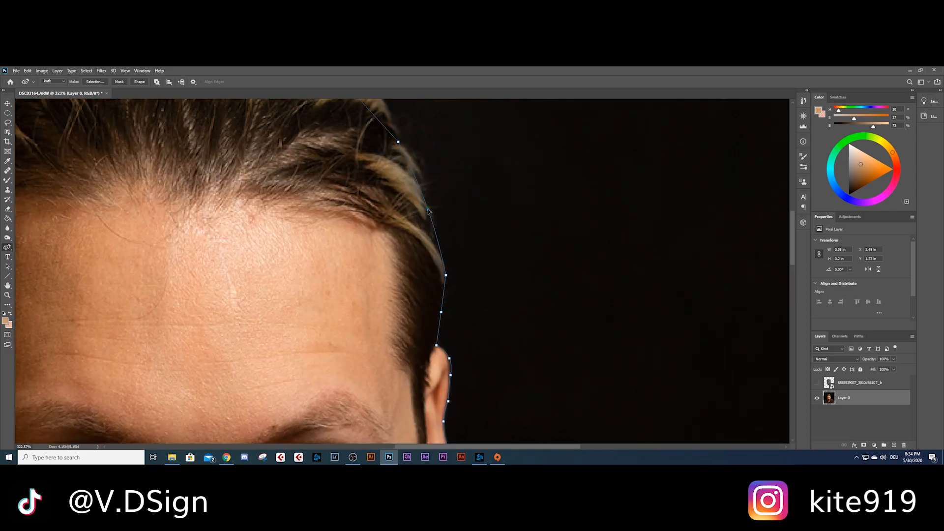
scroll(329, 224, "left", 2)
scroll(329, 224, "down", 10)
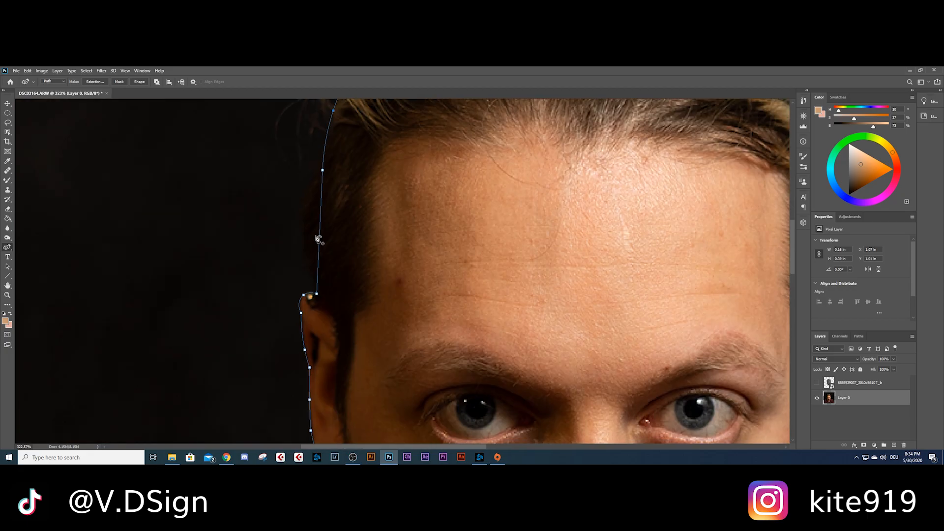
key("ctrl+0")
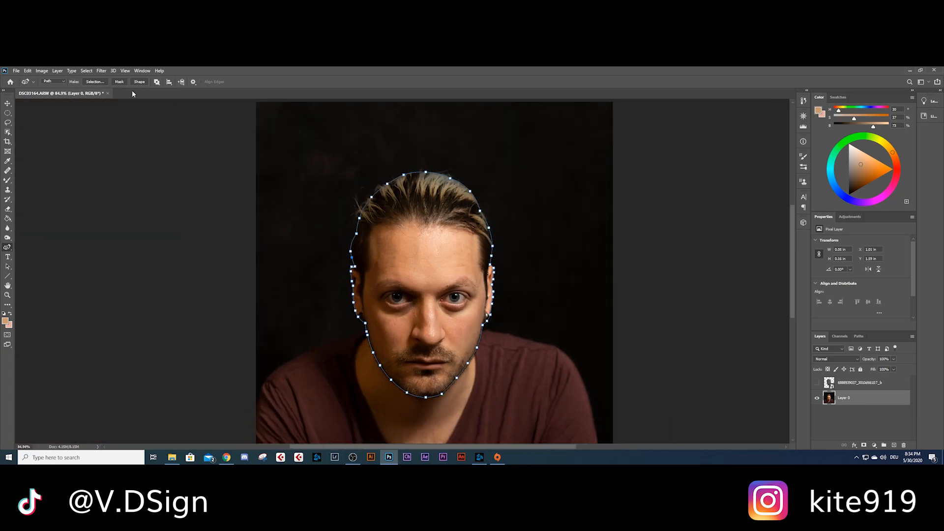
Convert the head path into a new anti-aliased selection
right_click(376, 268)
left_click(394, 302)
key("Return")
key("ctrl+j")
left_click(94, 81)
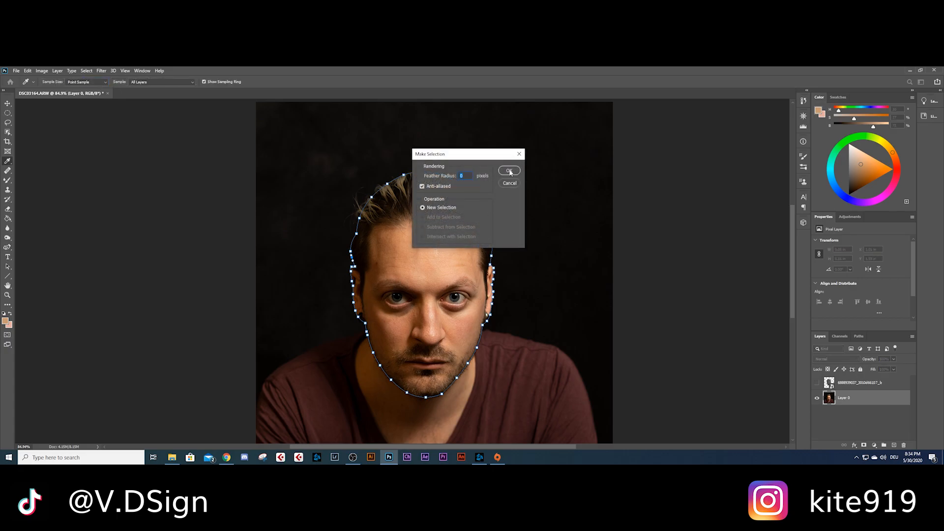
left_click(510, 171)
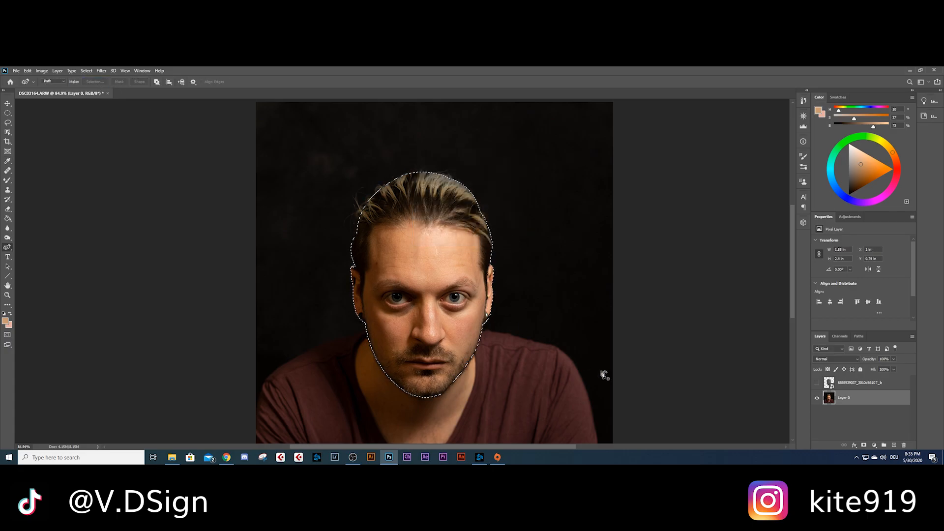
Copy the selected head to a new layer and hide Layer 0
key("ctrl+j")
left_click(818, 416)
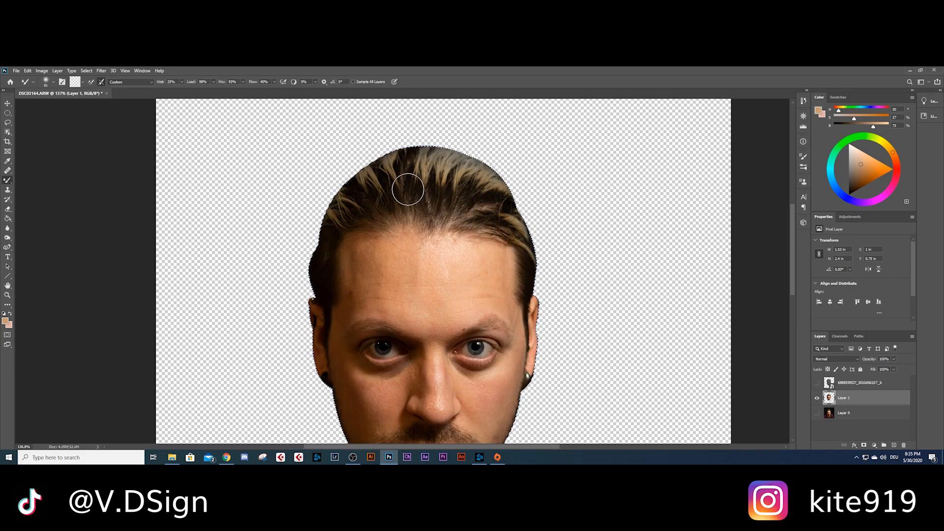
Blend forehead skin over the hair with an enlarged Mixer Brush set to 47% wet
mouse_move(441, 239)
left_mouse_down()
mouse_move(436, 193)
mouse_move(447, 250)
mouse_move(450, 233)
mouse_move(467, 260)
mouse_move(491, 231)
mouse_move(468, 170)
mouse_move(442, 179)
mouse_move(436, 235)
mouse_move(397, 241)
left_mouse_up()
key("bracketright")
left_click_drag(181, 81, 191, 93)
mouse_move(307, 127)
left_mouse_down()
mouse_move(392, 186)
mouse_move(366, 198)
mouse_move(345, 255)
mouse_move(341, 217)
mouse_move(333, 269)
mouse_move(347, 207)
mouse_move(426, 159)
mouse_move(431, 137)
mouse_move(339, 179)
mouse_move(467, 141)
left_mouse_up()
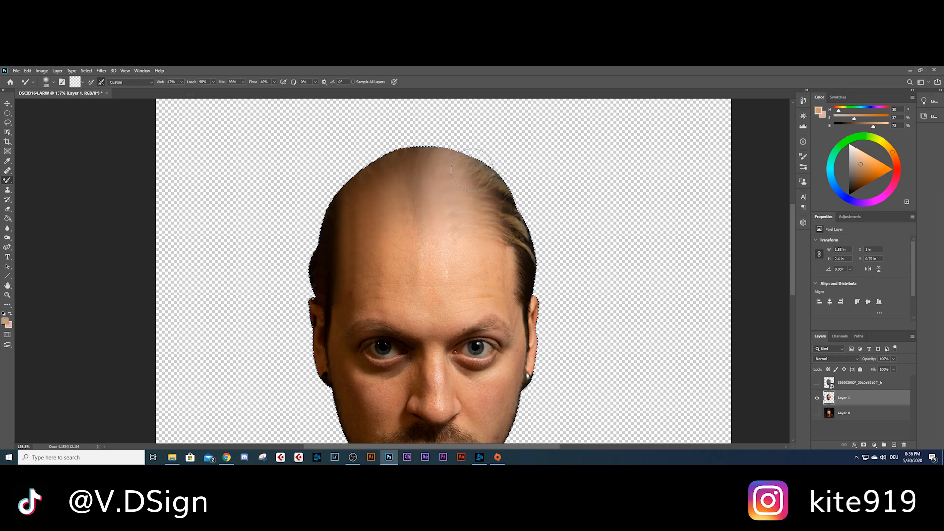
scroll(478, 263, "down", 3)
scroll(553, 290, "up", 4)
mouse_move(491, 280)
left_mouse_down()
mouse_move(487, 201)
mouse_move(487, 285)
left_mouse_up()
Reduce the Mixer Brush size and smooth the moustache and chin beard into the surrounding skin
right_click(550, 269)
left_click_drag(611, 287, 605, 287)
key("Return")
scroll(297, 196, "down", 3)
scroll(420, 302, "up", 8)
key("bracketleft")
key("bracketleft")
key("bracketleft")
key("bracketleft")
key("bracketleft")
key("bracketleft")
key("bracketleft")
mouse_move(433, 294)
left_mouse_down()
mouse_move(368, 255)
mouse_move(388, 287)
mouse_move(344, 290)
left_mouse_up()
mouse_move(265, 271)
left_mouse_down()
mouse_move(234, 255)
mouse_move(233, 286)
mouse_move(201, 235)
mouse_move(177, 265)
mouse_move(133, 247)
mouse_move(145, 333)
mouse_move(205, 406)
mouse_move(256, 404)
left_mouse_up()
mouse_move(316, 402)
left_mouse_down()
mouse_move(304, 323)
mouse_move(265, 313)
mouse_move(284, 356)
mouse_move(289, 303)
left_mouse_up()
left_click_drag(202, 298, 355, 285)
scroll(308, 246, "up", 2)
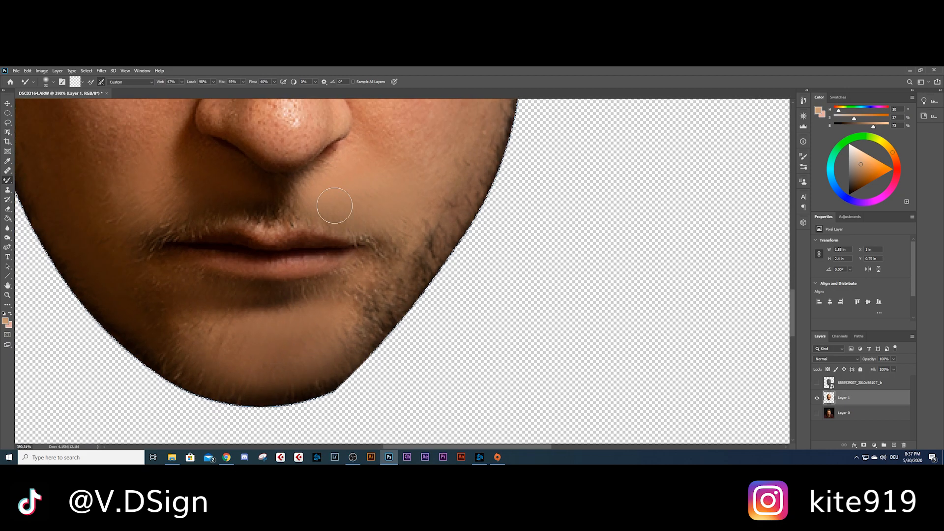
Smooth the remaining stubble above the lip and along the image-right cheek and jaw with the Mixer Brush
left_click_drag(274, 213, 429, 194)
mouse_move(381, 305)
left_mouse_down()
mouse_move(395, 227)
mouse_move(334, 307)
mouse_move(396, 231)
left_mouse_up()
scroll(335, 307, "down", 3)
scroll(309, 253, "down", 4)
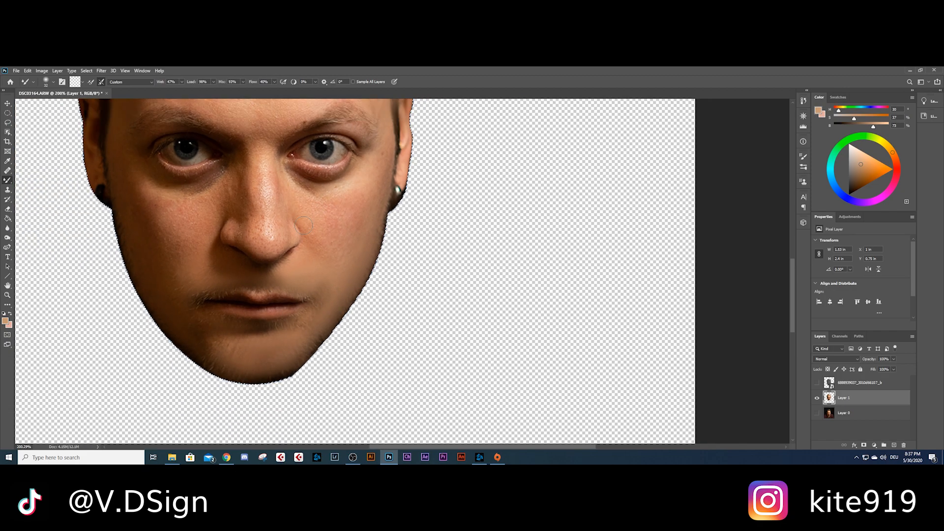
left_click_drag(298, 142, 306, 249)
scroll(306, 249, "up", 2)
scroll(305, 249, "down", 1)
scroll(314, 245, "up", 1)
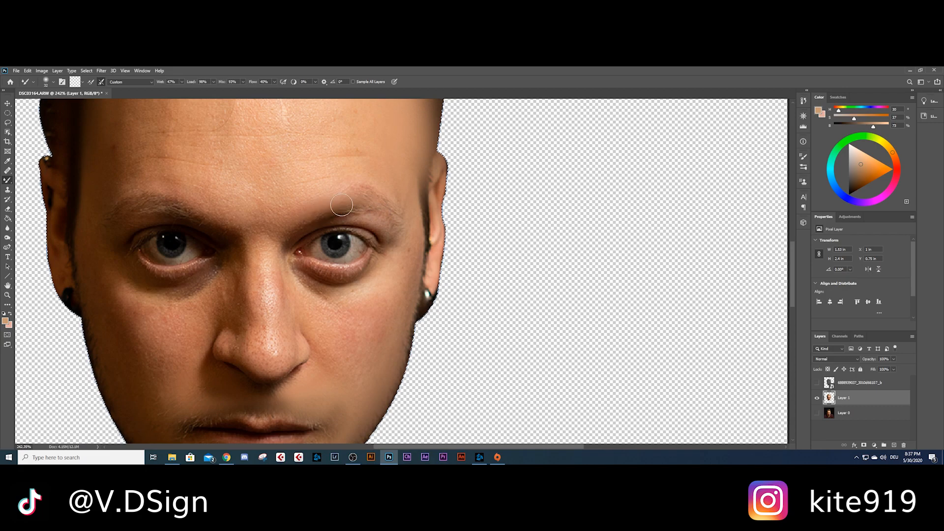
scroll(131, 215, "down", 3)
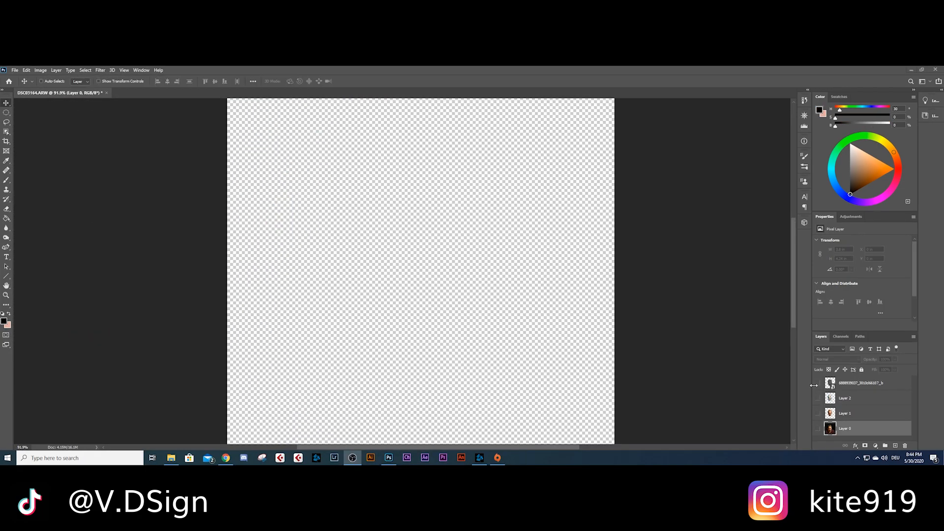
Show the warped texture layer and add a new layer above Layer 0 filled with black at 100% opacity
left_click(818, 384)
left_click(894, 446)
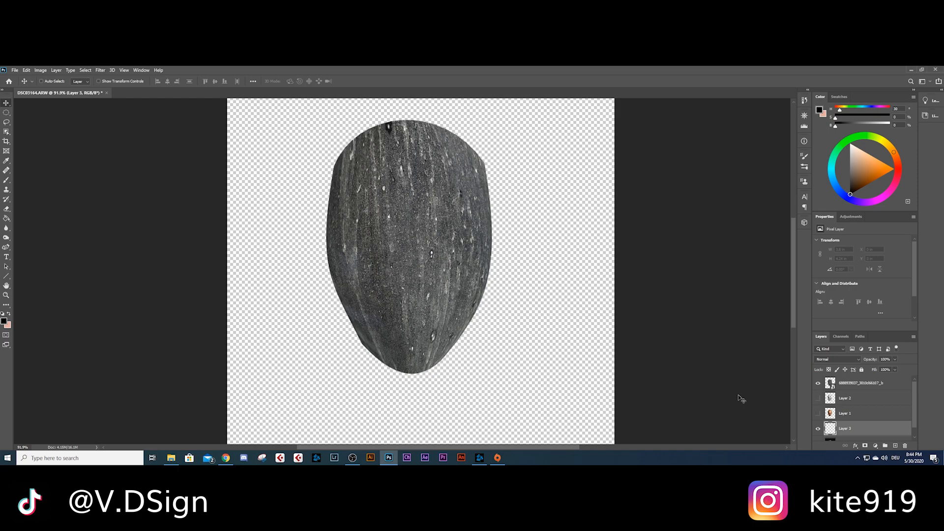
key("shift+F5")
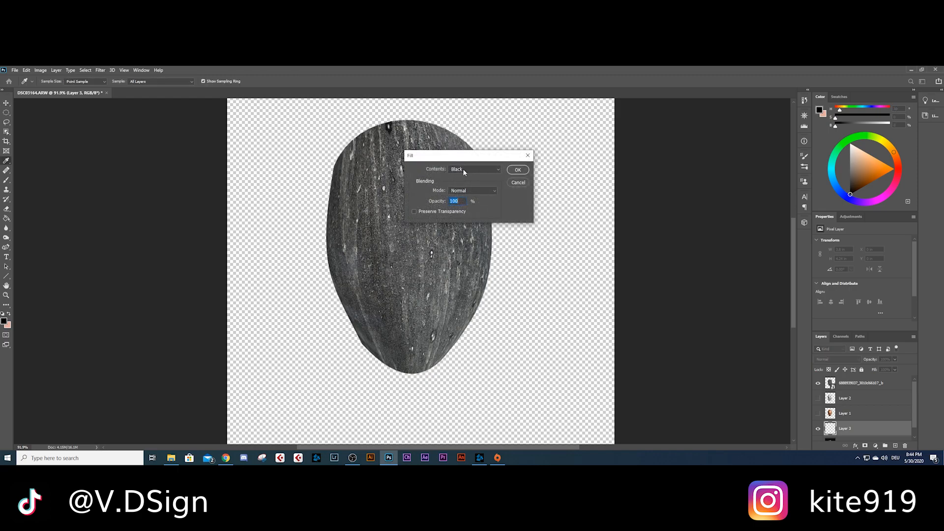
left_click(516, 170)
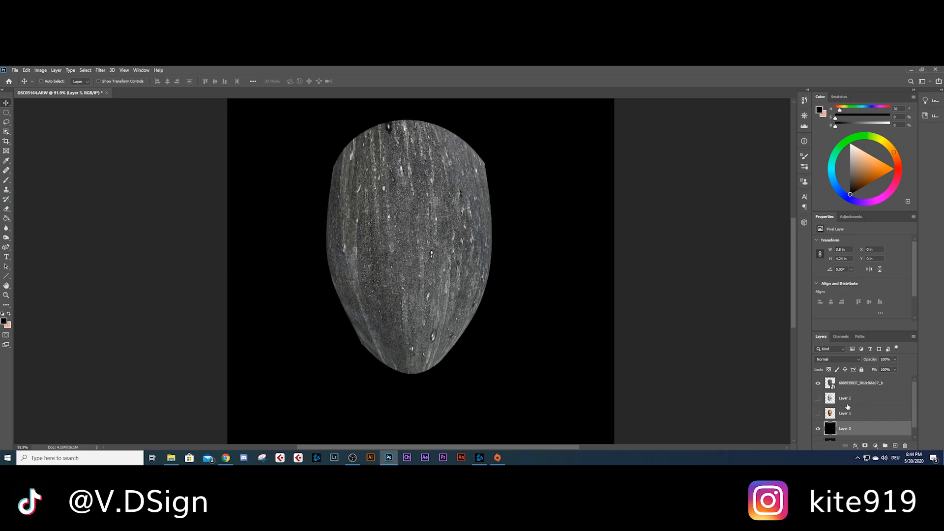
Add an empty layer above the texture layer and delete Layer 2
left_click(847, 387)
left_click(895, 445)
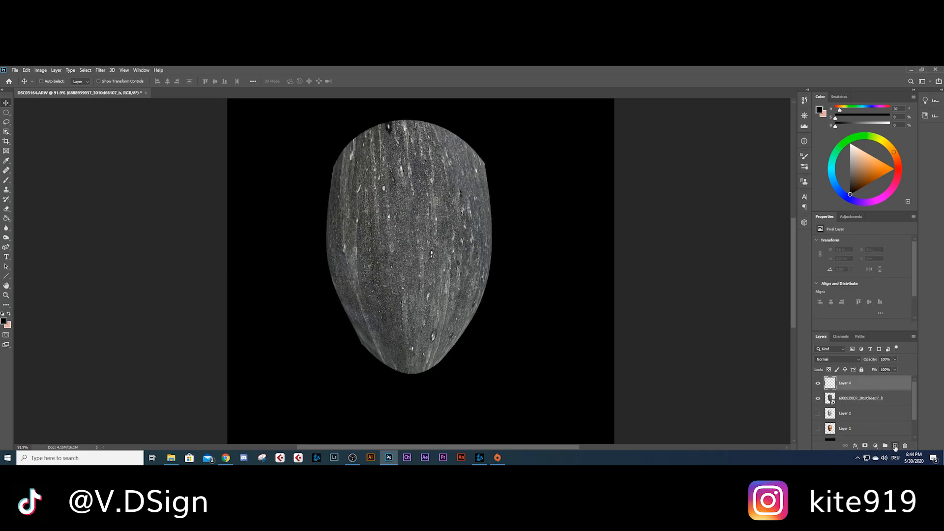
left_click(831, 417)
left_click(904, 445)
key("Return")
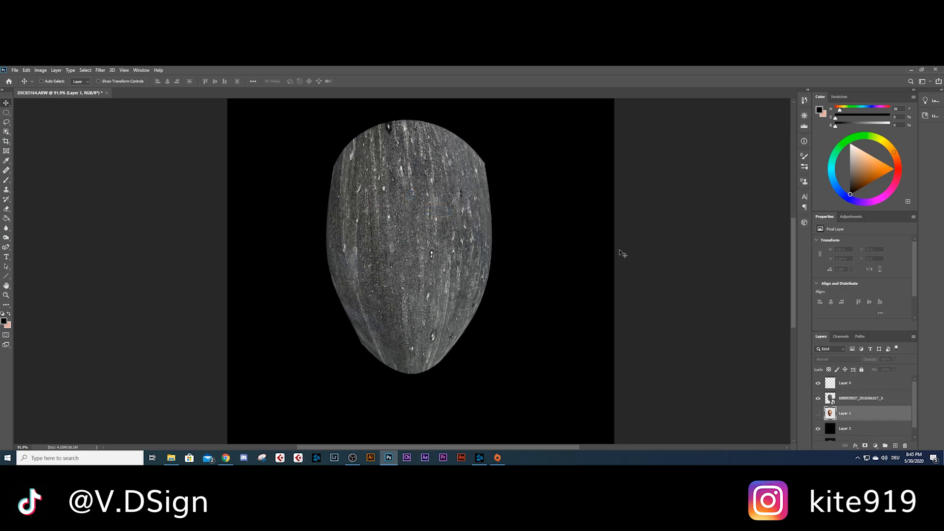
Paint parallel black diagonal stripes across the textured head on Layer 4 with a round brush
left_click(846, 383)
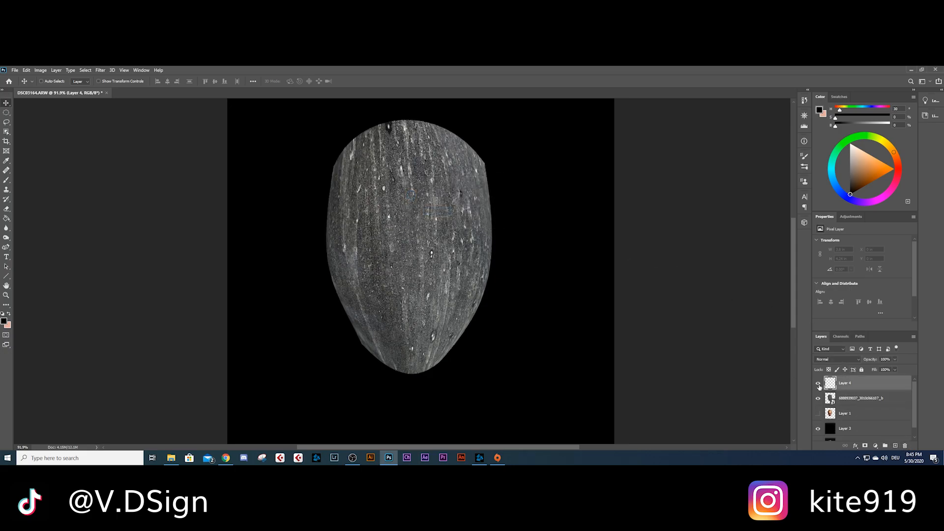
left_click(6, 179)
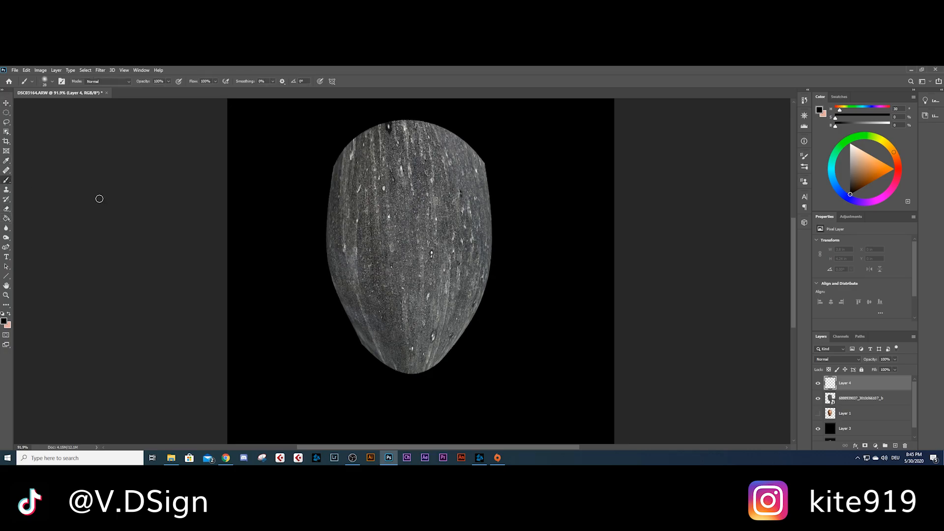
right_click(395, 225)
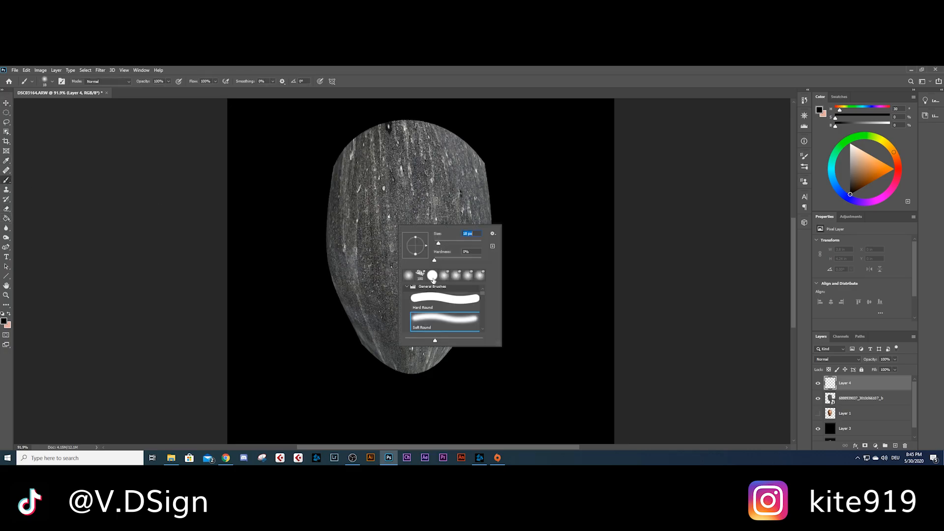
double_click(433, 298)
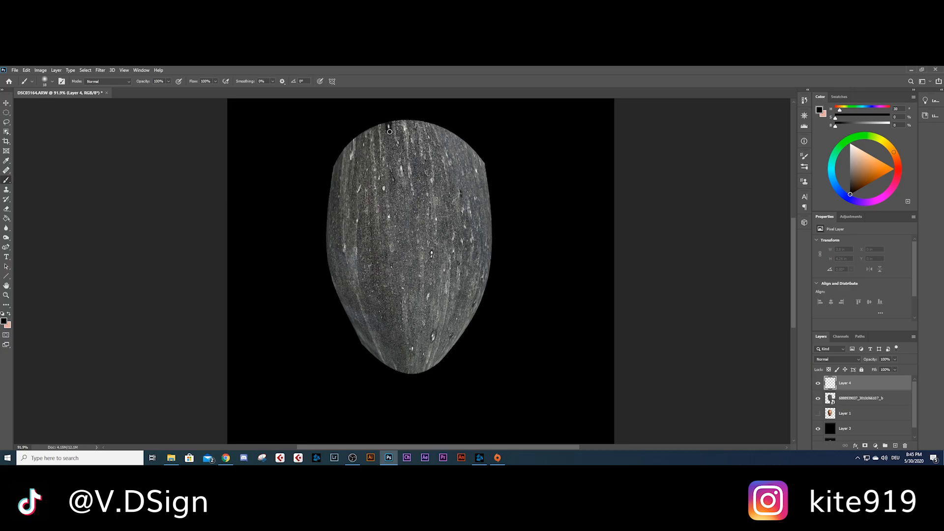
left_click_drag(396, 126, 340, 188)
left_click_drag(420, 128, 332, 231)
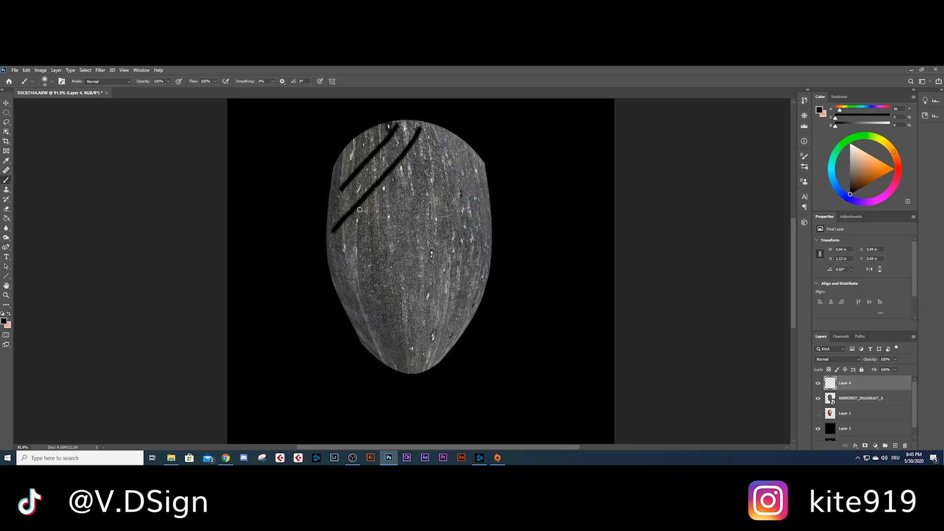
left_click_drag(460, 131, 331, 282)
left_click_drag(474, 163, 364, 290)
left_click_drag(480, 203, 354, 324)
left_click_drag(477, 260, 376, 354)
left_click_drag(477, 305, 404, 364)
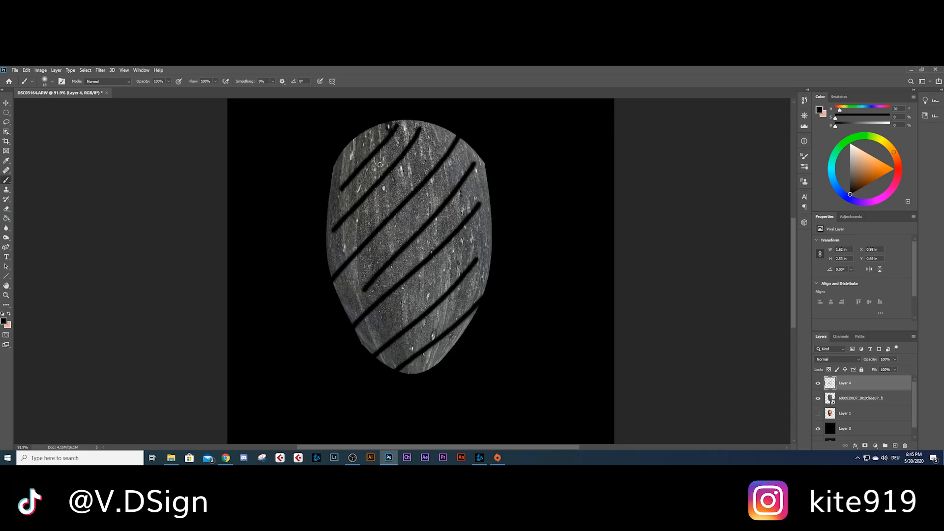
mouse_move(392, 120)
left_mouse_down()
mouse_move(371, 141)
mouse_move(364, 122)
mouse_move(301, 273)
mouse_move(341, 344)
mouse_move(364, 358)
mouse_move(412, 357)
left_mouse_up()
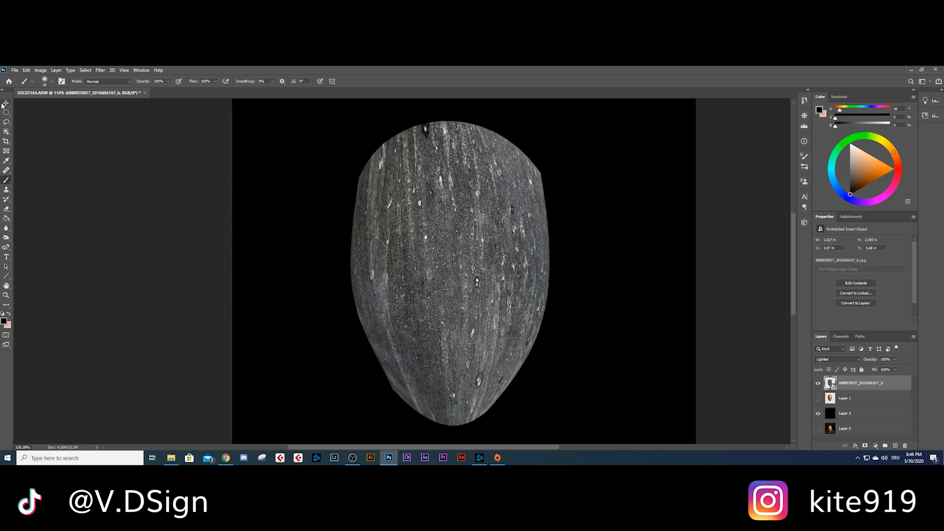
Set the stone texture layer's blend mode to Lighten and duplicate the layer twice
left_click(7, 102)
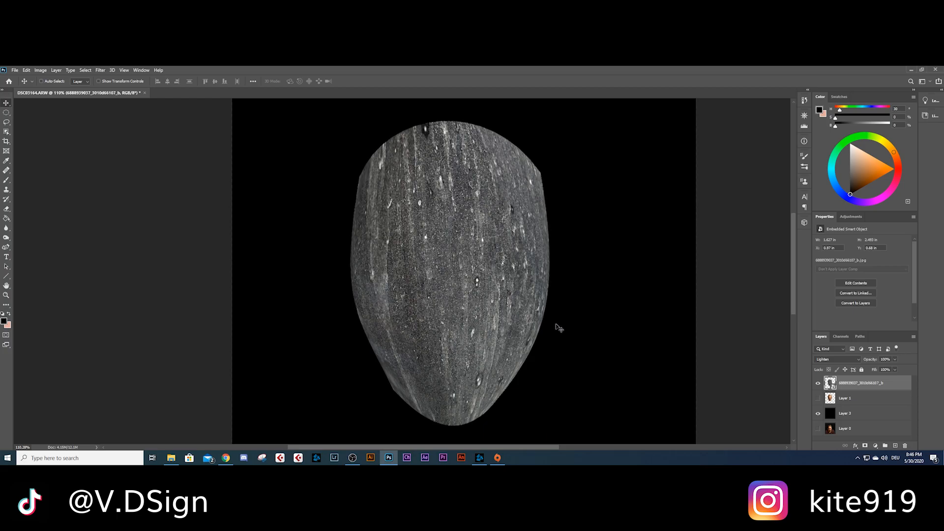
scroll(552, 327, "right", 3)
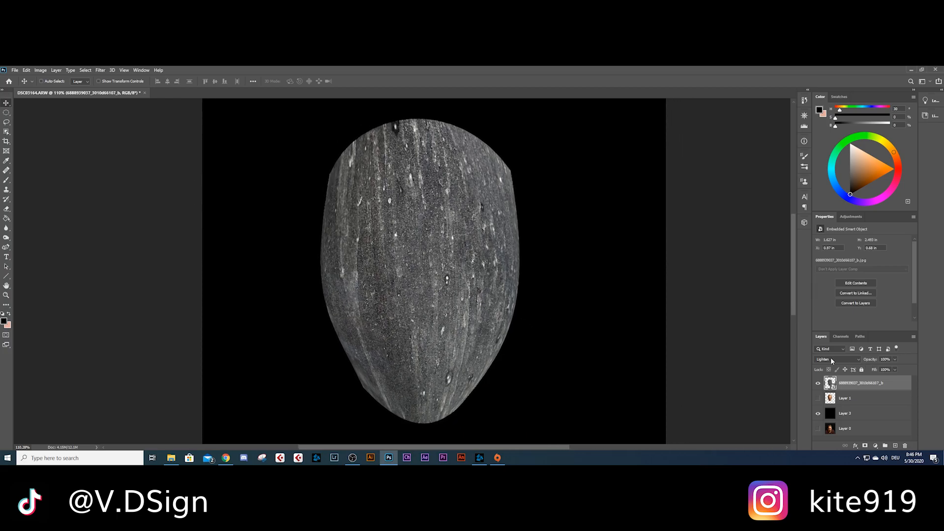
left_click(829, 361)
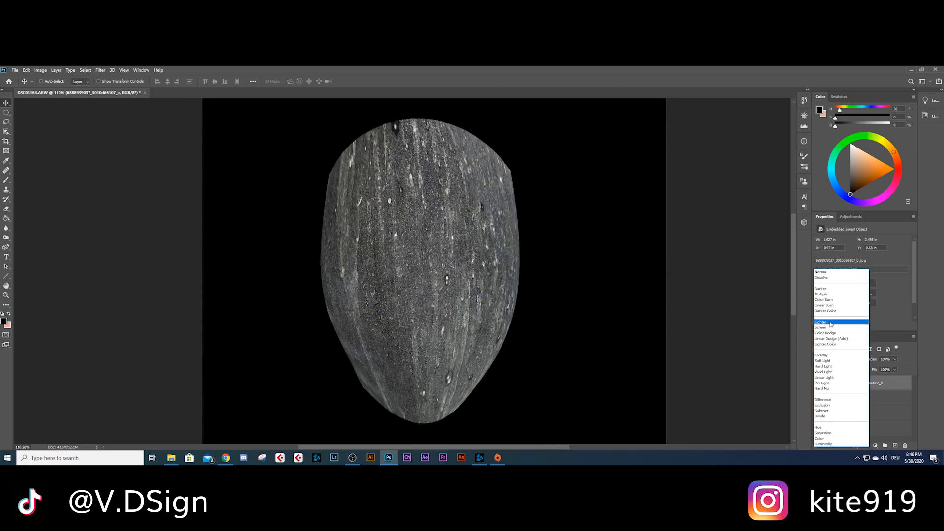
left_click(831, 324)
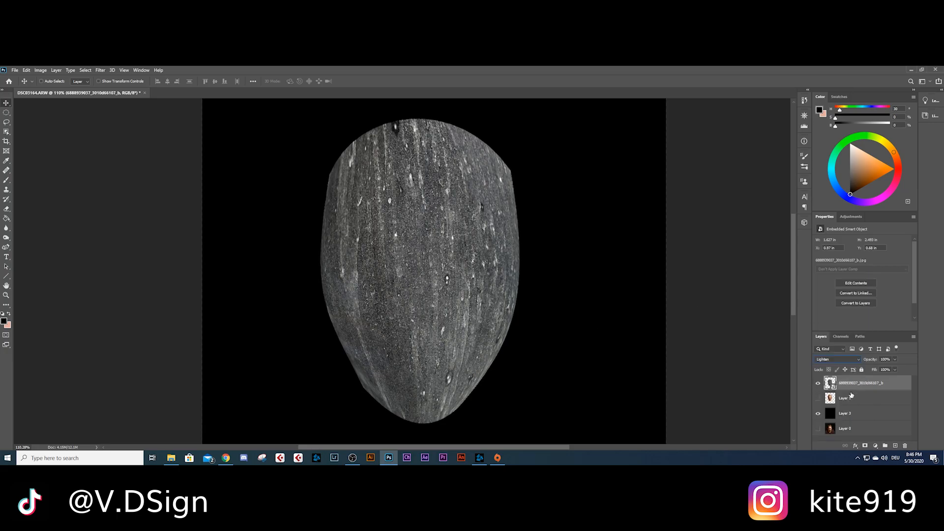
key("ctrl+j")
key("ctrl+j")
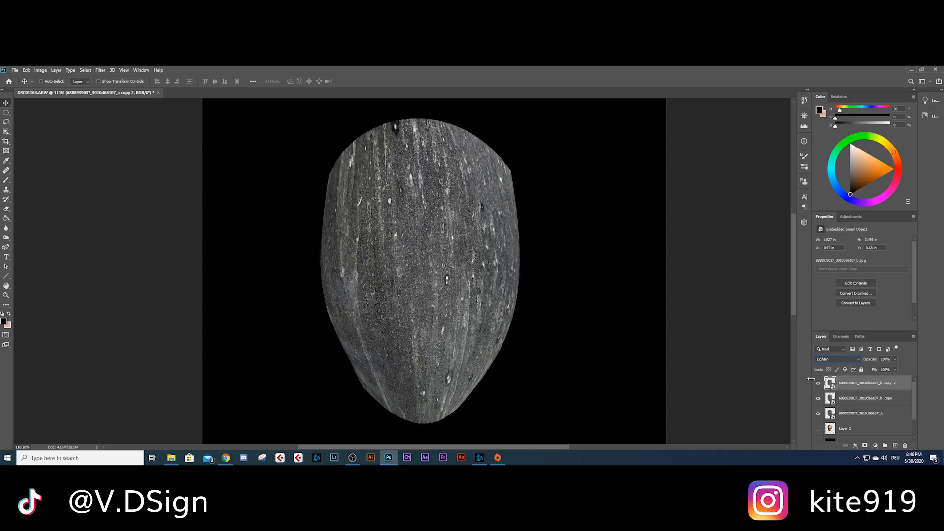
Hide the upper texture copy and nudge the lower copy slightly to the left over the original texture
left_click(818, 383)
left_click(830, 400)
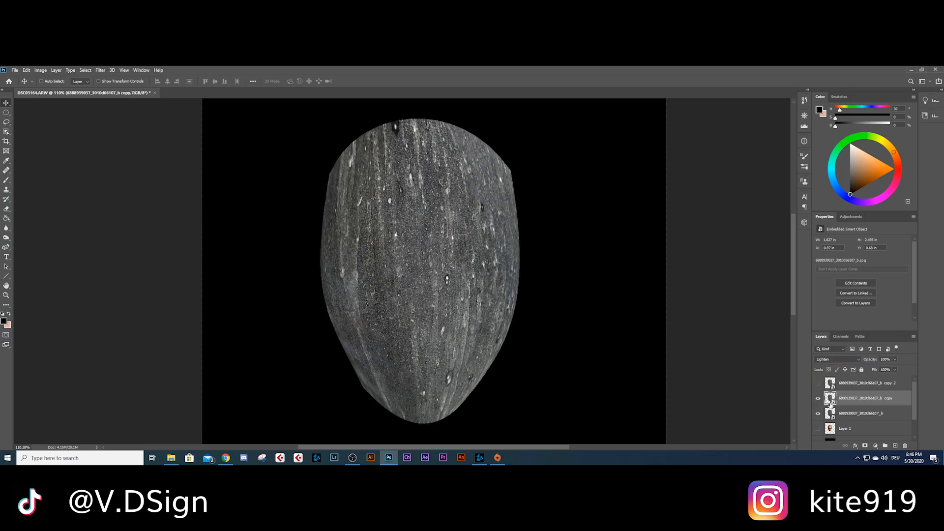
scroll(460, 289, "up", 10)
scroll(420, 261, "down", 3)
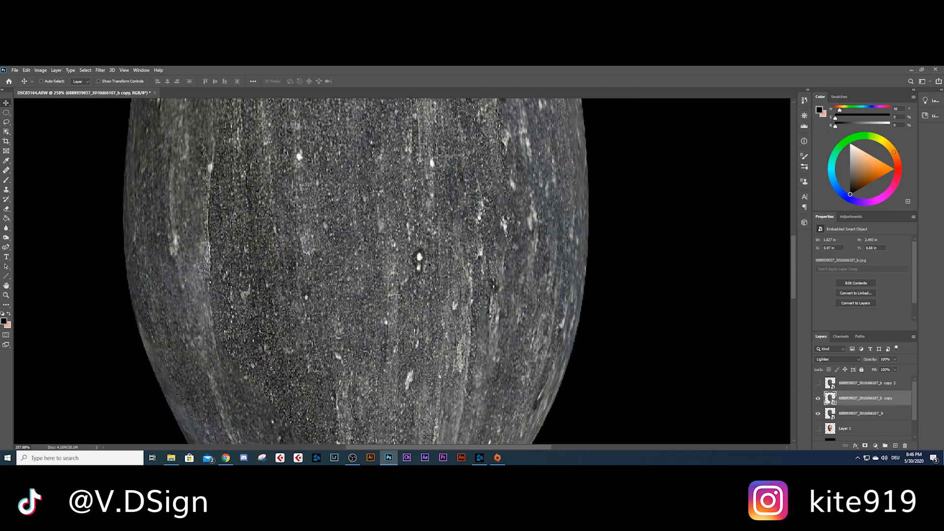
scroll(417, 258, "up", 6)
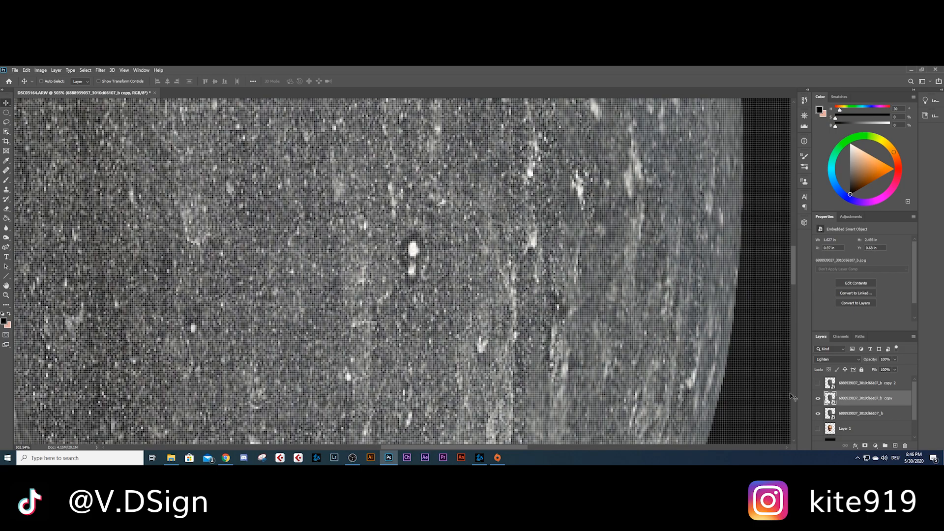
left_click(819, 399)
left_click(818, 399)
left_click_drag(414, 251, 410, 251)
key("ctrl+0")
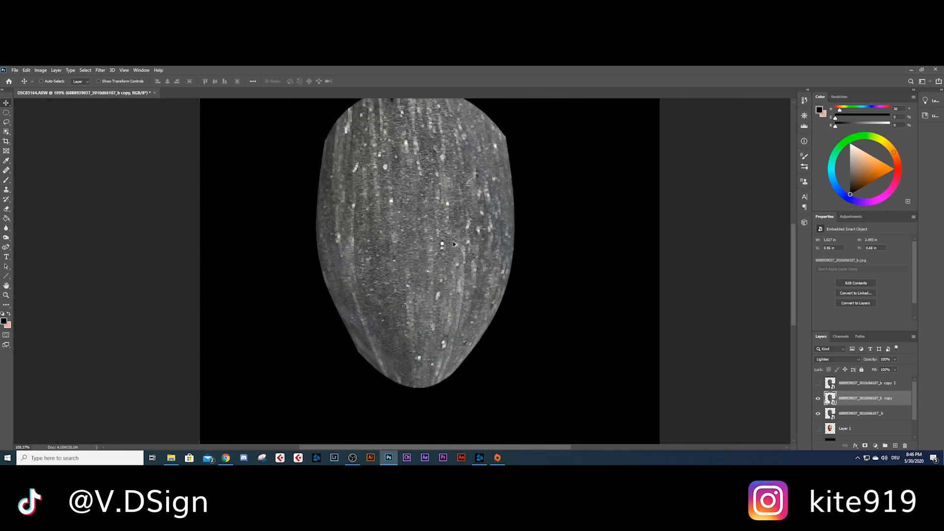
Flip the lower texture copy horizontally with Free Transform
key("ctrl+t")
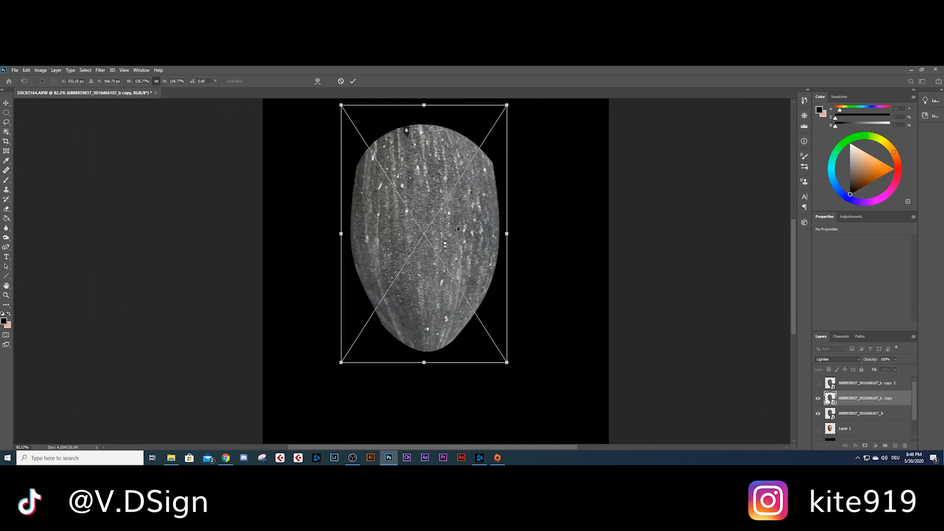
right_click(458, 227)
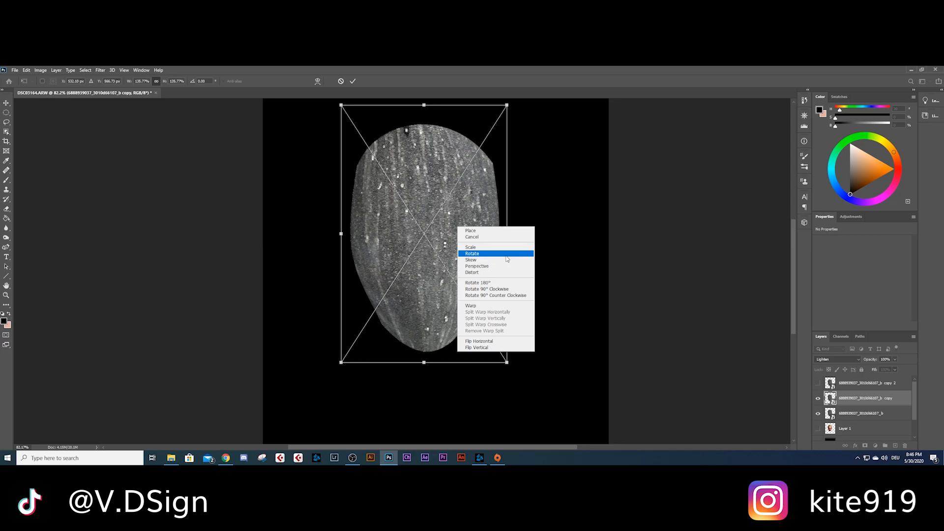
left_click(498, 343)
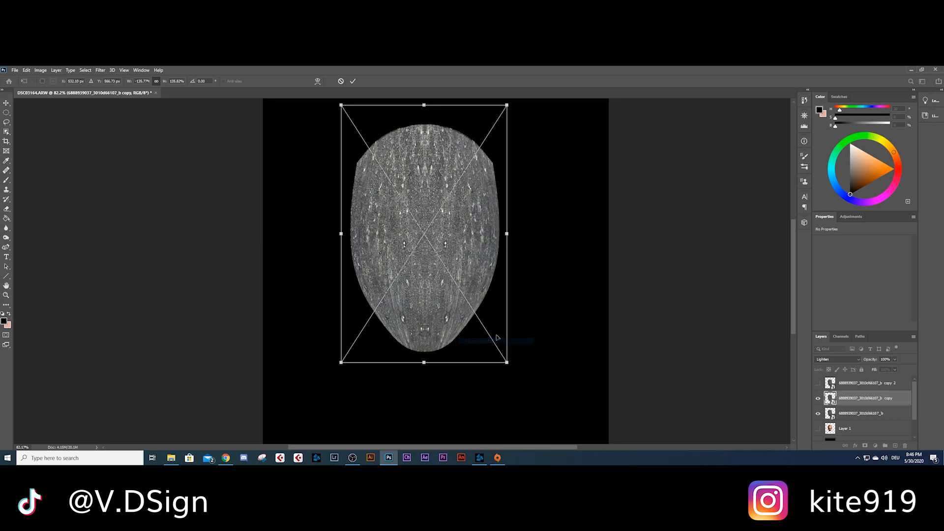
Show the upper texture copy, flip it vertically, enlarge it slightly and apply the transform
left_click(829, 384)
left_click(818, 383)
key("ctrl+t")
right_click(442, 228)
left_click(481, 347)
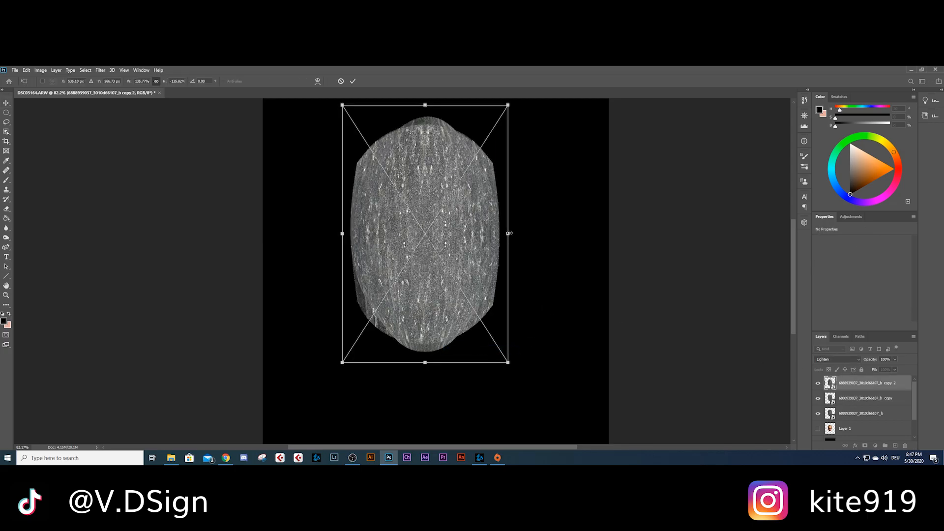
key("Return")
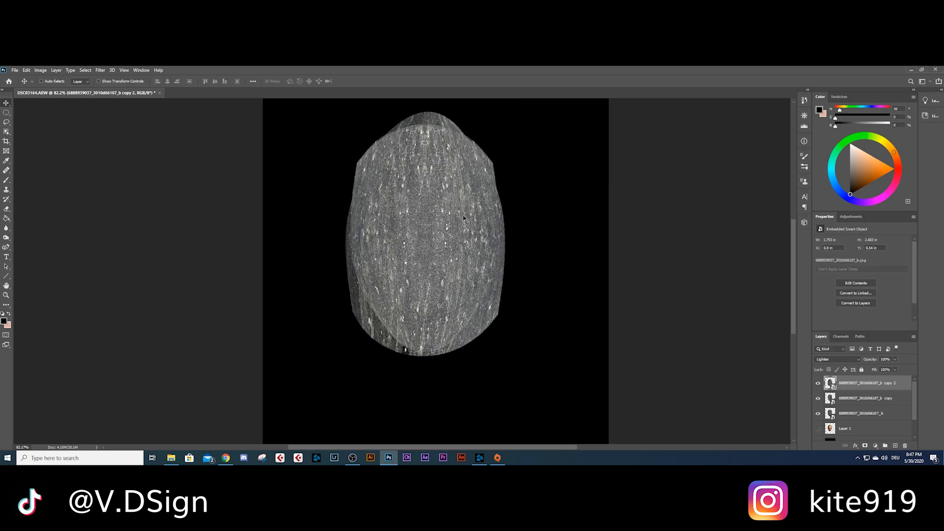
Hide all three texture layers, then show and select Layer 1 with the head
left_click(818, 399)
left_click(817, 383)
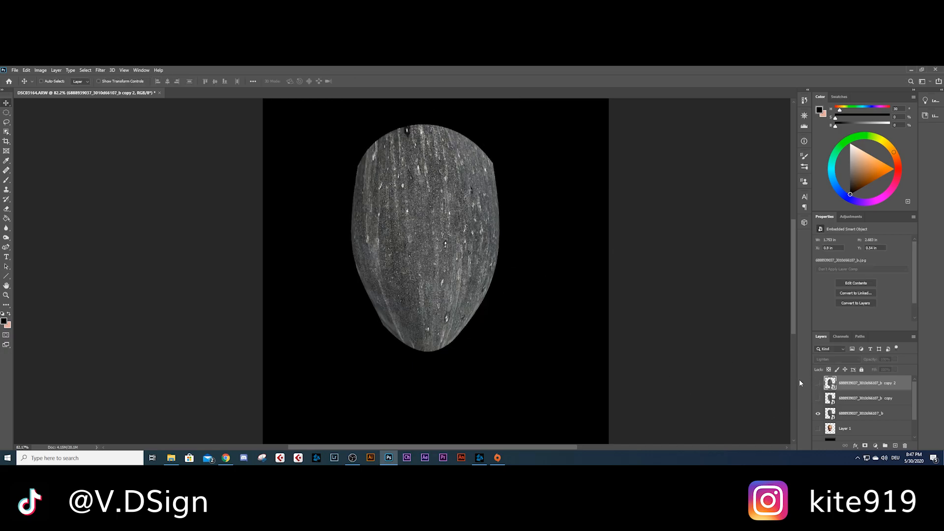
left_click(830, 416)
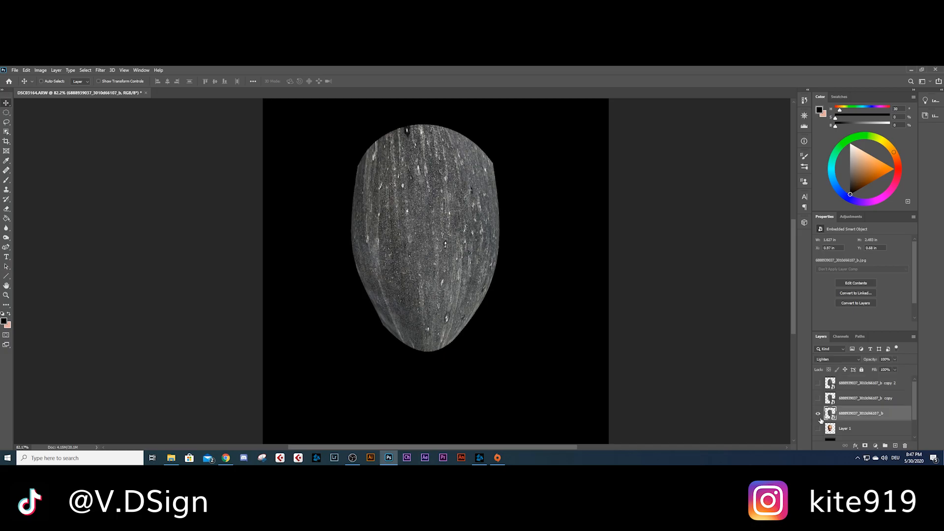
left_click(818, 428)
left_click(818, 414)
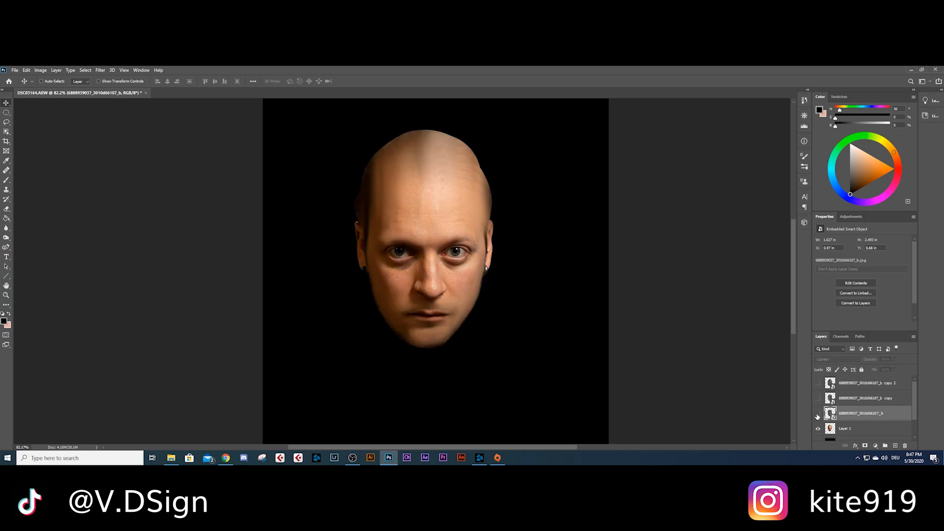
left_click(829, 428)
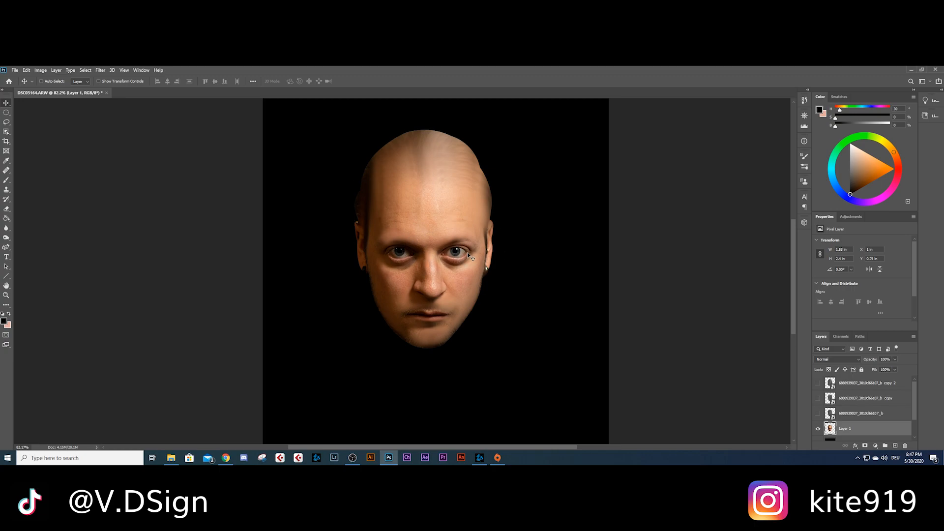
Add a white layer mask to the original texture layer and load Layer 1's outline as a selection
left_click(817, 414)
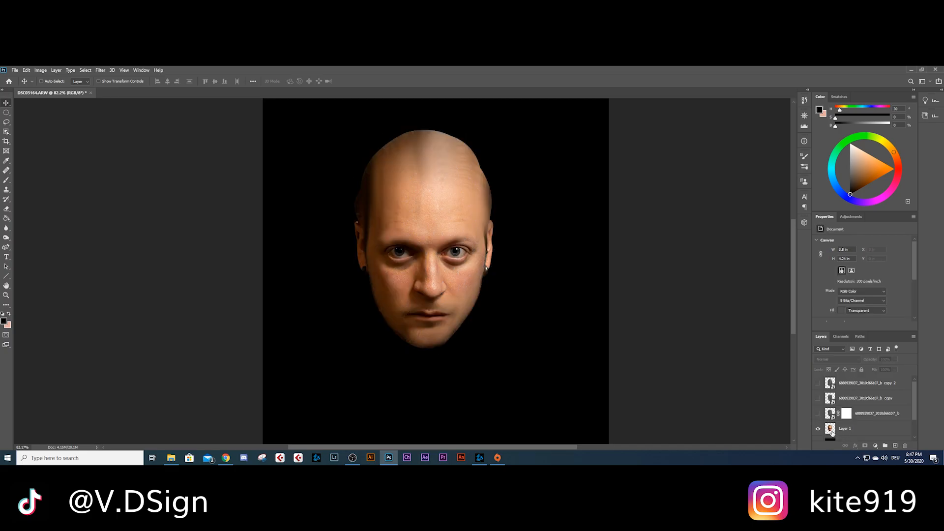
left_click(831, 430)
left_click(831, 430, "ctrl")
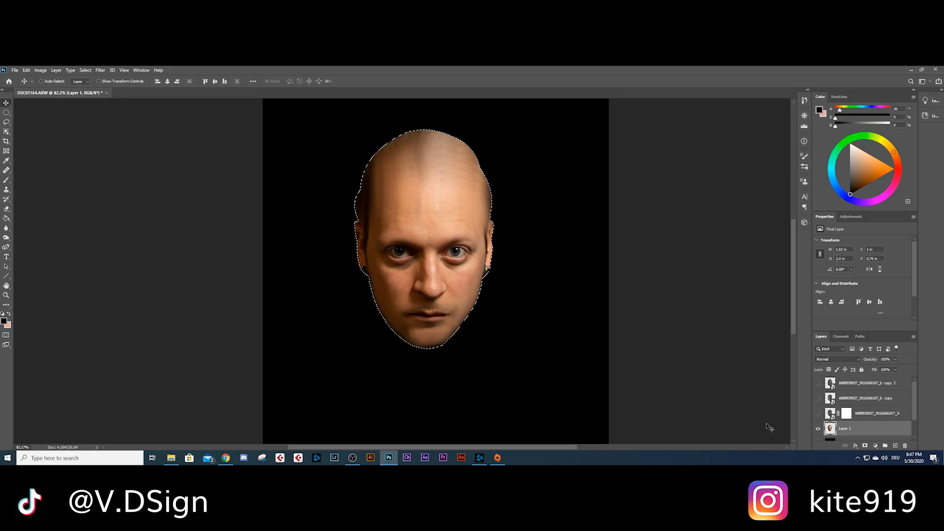
Show the original texture layer, isolate its mask and paste the copied head from Layer 1 into it
left_click(819, 414)
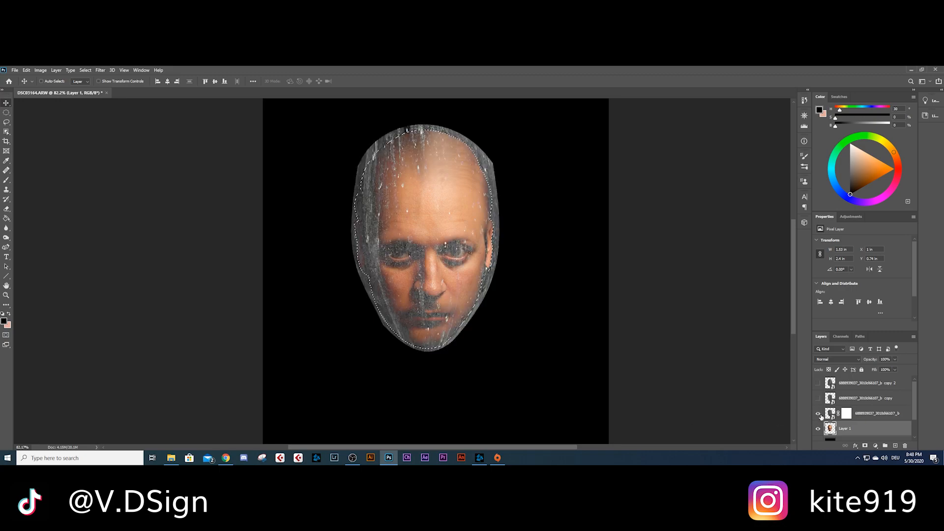
left_click(830, 415)
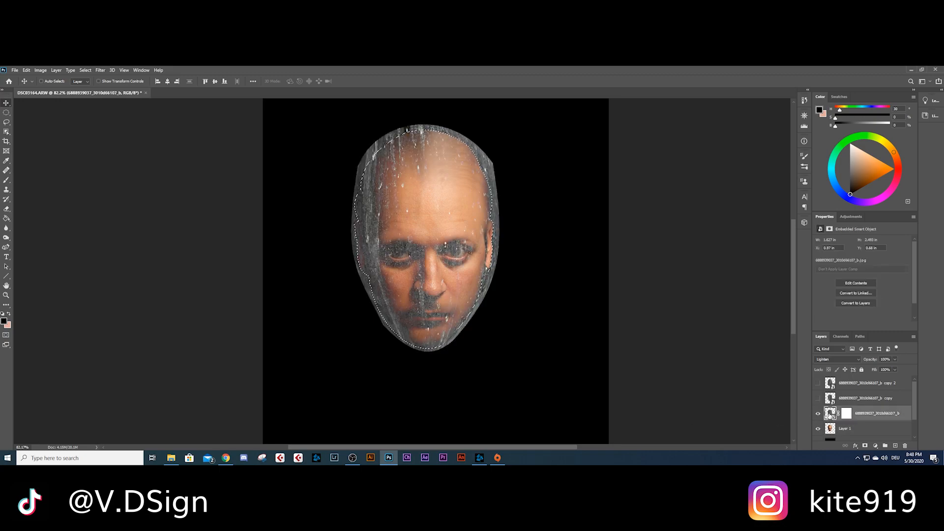
left_click(846, 415, "alt")
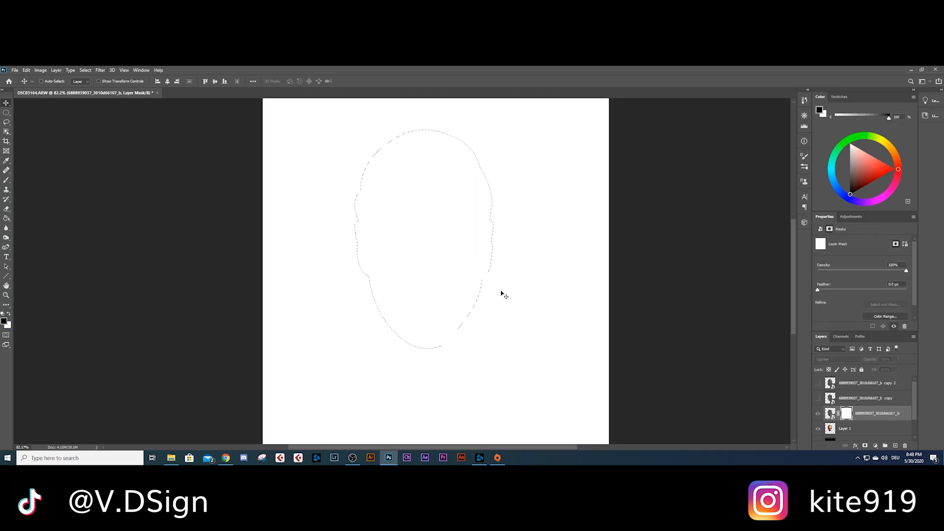
key("ctrl+v")
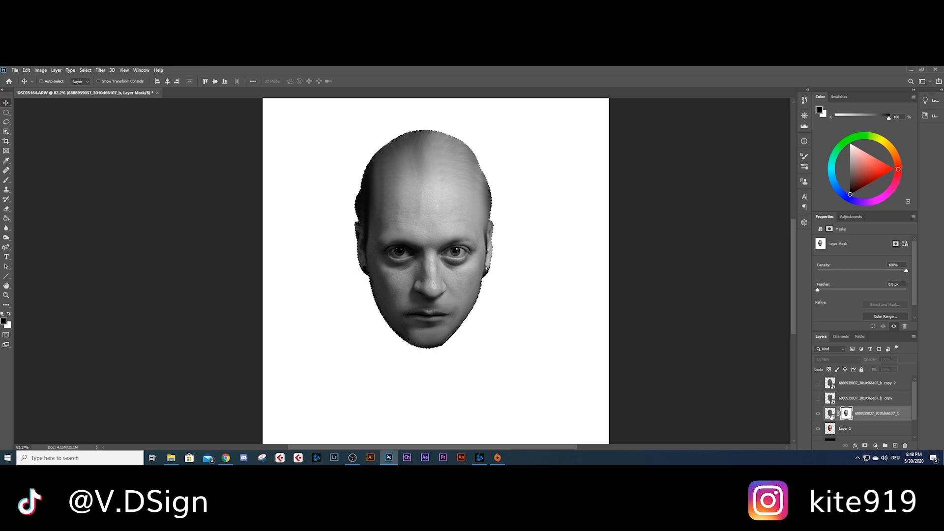
Invert the selection, fill the mask area around the head with black and deselect
key("ctrl+shift+i")
key("g")
left_click(331, 250)
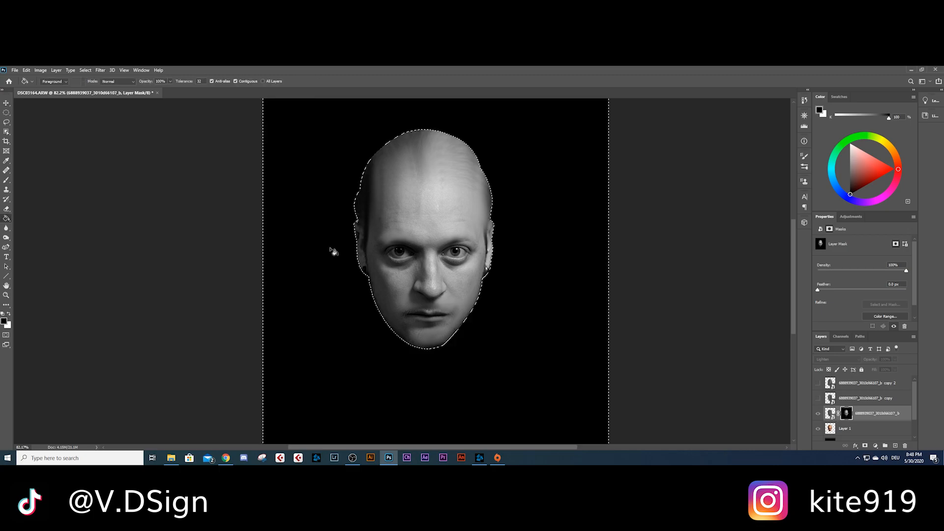
key("ctrl+d")
Leave the mask view and hide Layer 1 so that only the masked texture shows
left_click(830, 413)
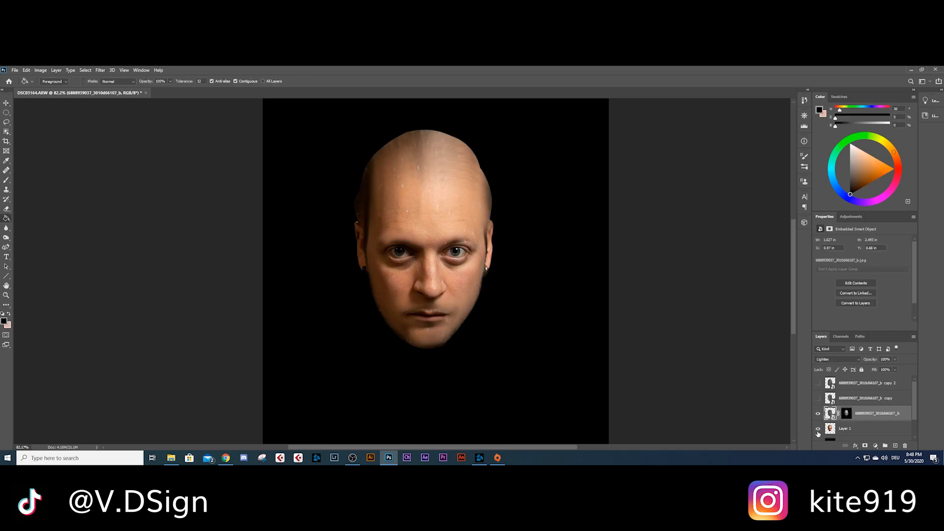
left_click(818, 428)
left_click(6, 103)
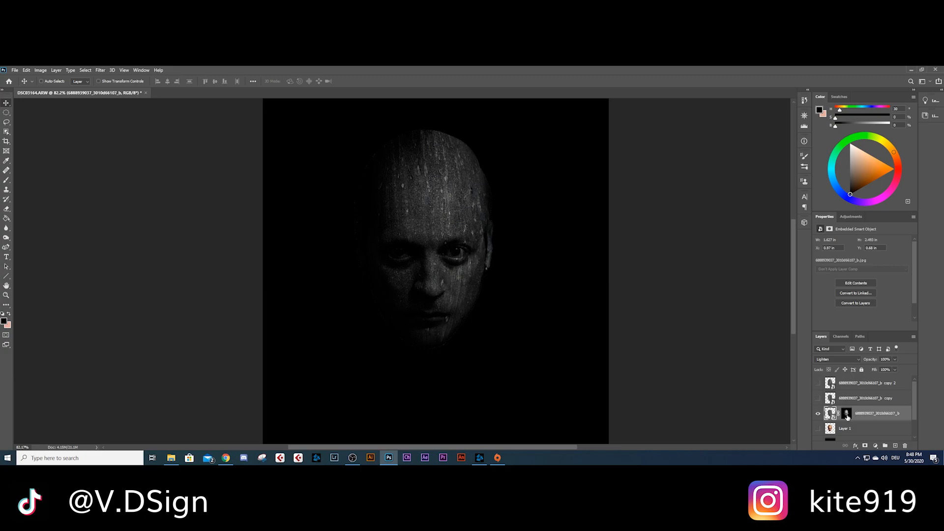
Isolate the texture layer's mask and apply Levels with input values 11, 0.70 and 185
left_click(846, 414)
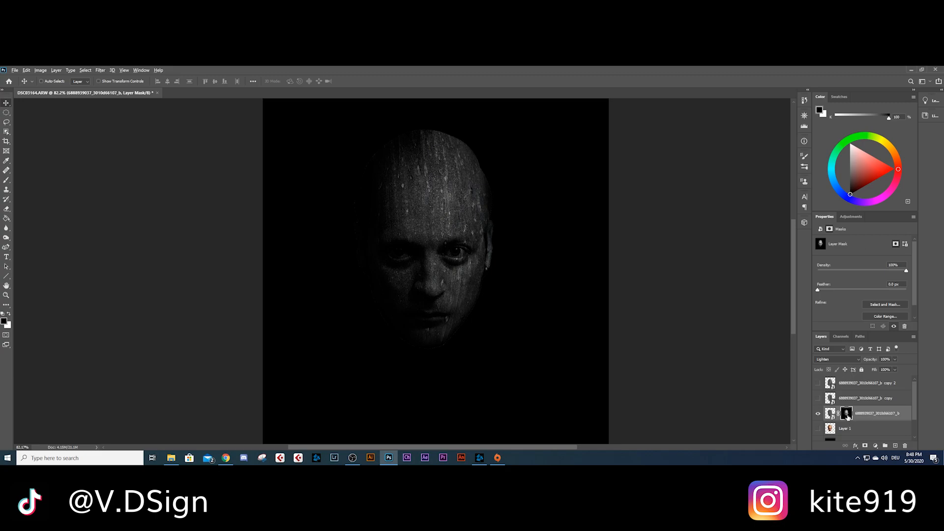
left_click(846, 414, "alt")
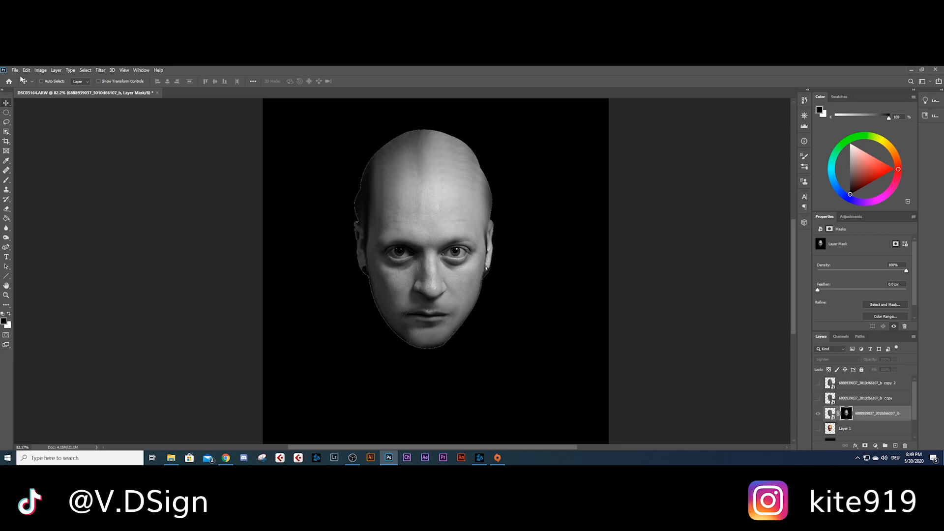
left_click(52, 71)
mouse_move(43, 71)
mouse_move(48, 91)
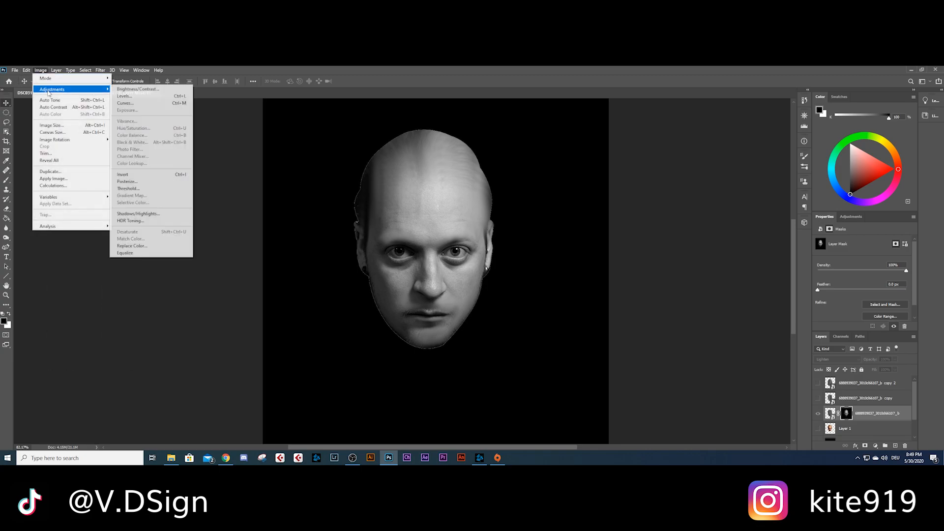
left_click(157, 98)
left_click_drag(681, 209, 663, 208)
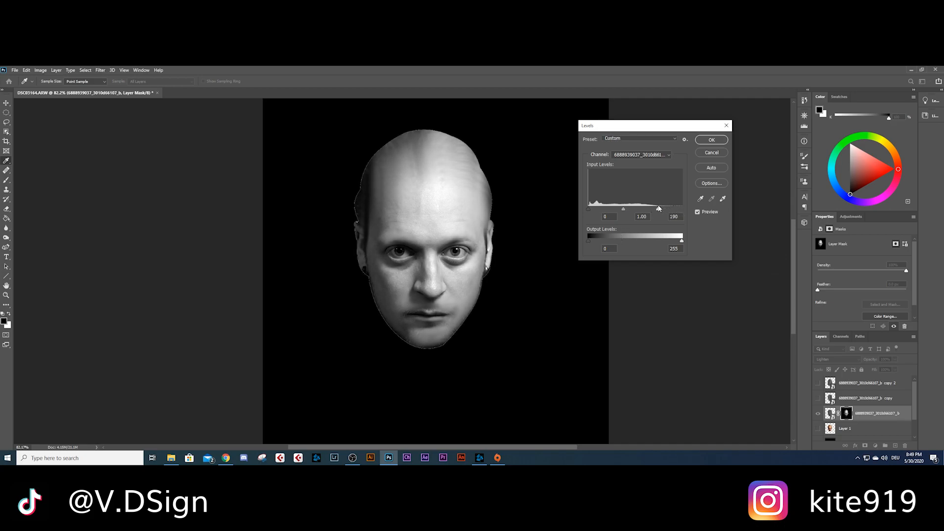
left_click_drag(589, 210, 631, 210)
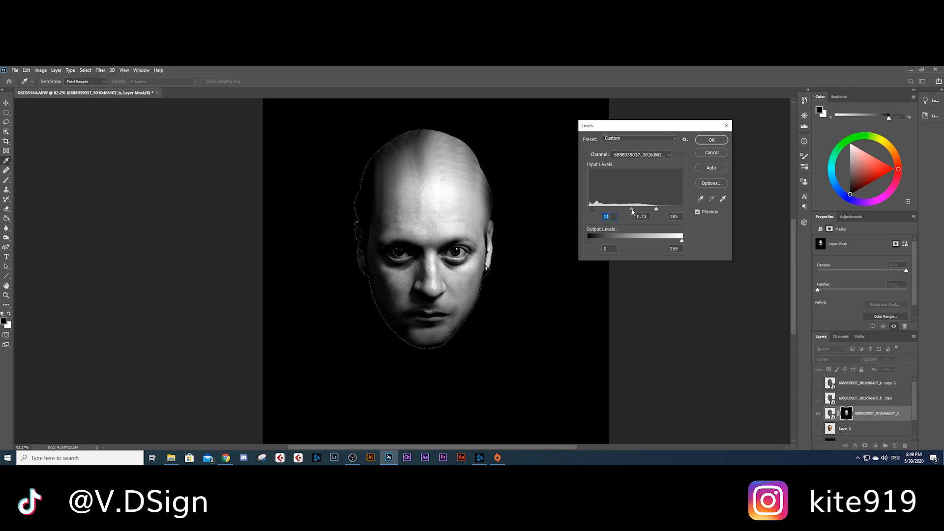
left_click(710, 141)
Soften the isolated mask of the original texture layer with a Gaussian Blur of 16.6 pixels
left_click(100, 70)
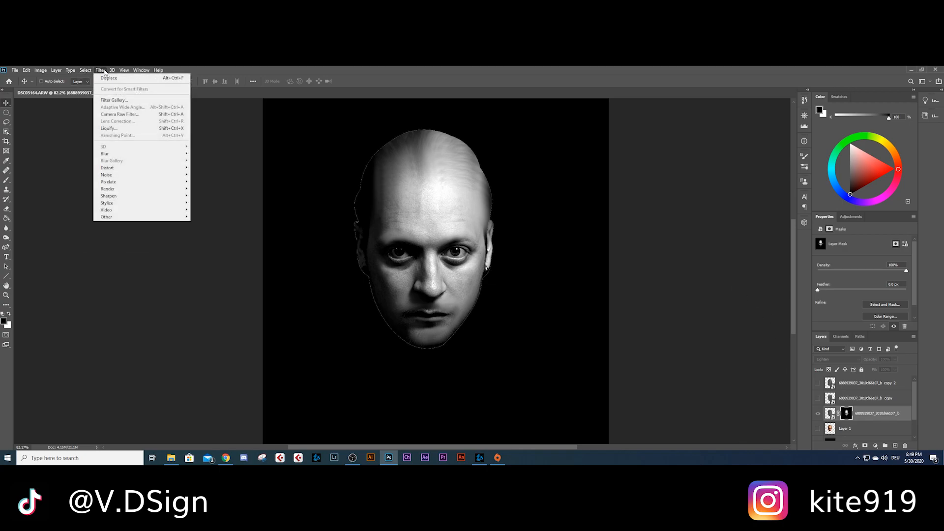
mouse_move(145, 157)
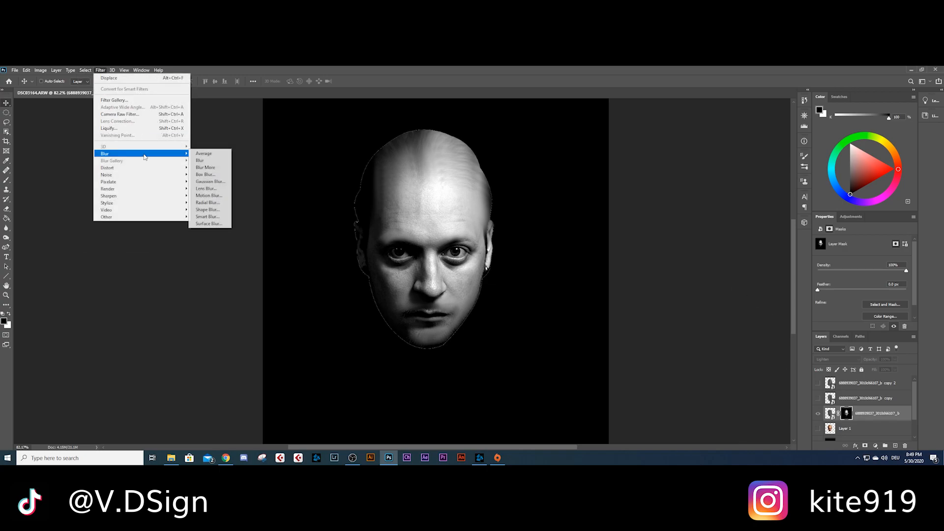
left_click(211, 181)
left_click_drag(549, 243, 549, 243)
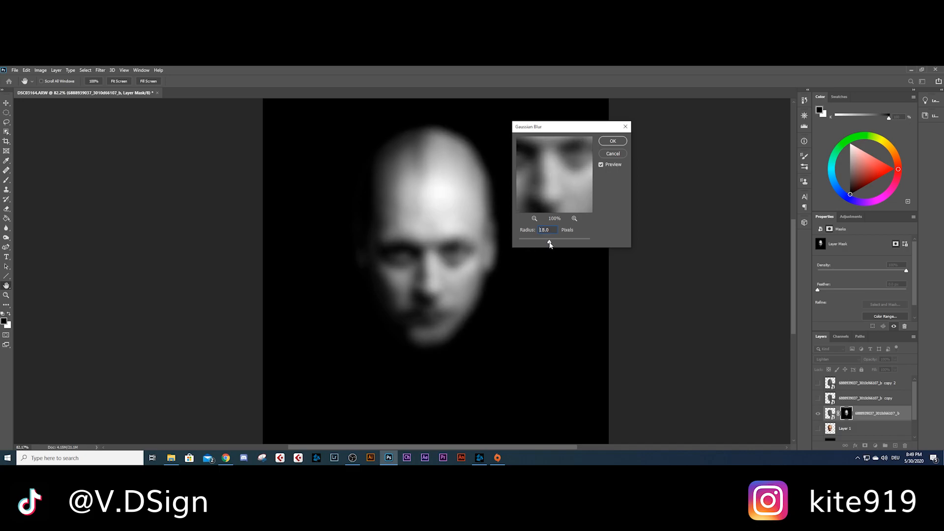
left_click_drag(550, 244, 549, 244)
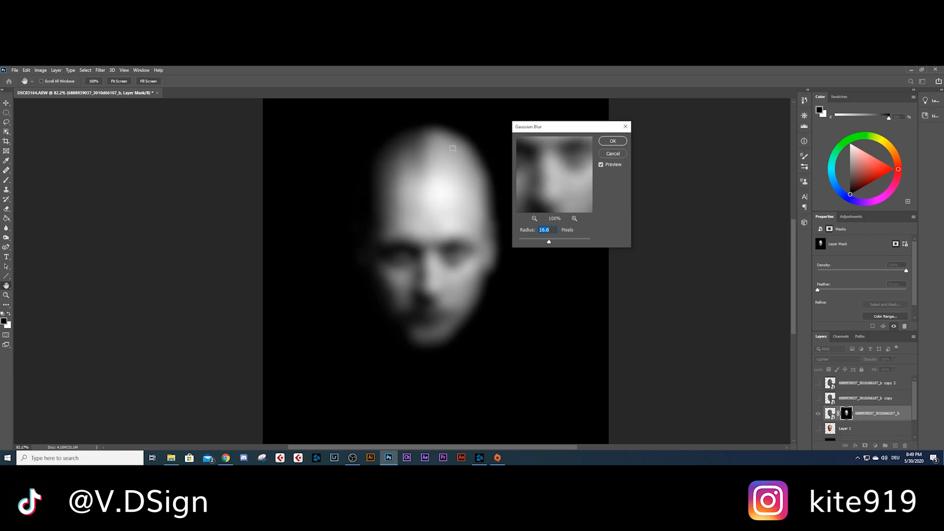
key("Return")
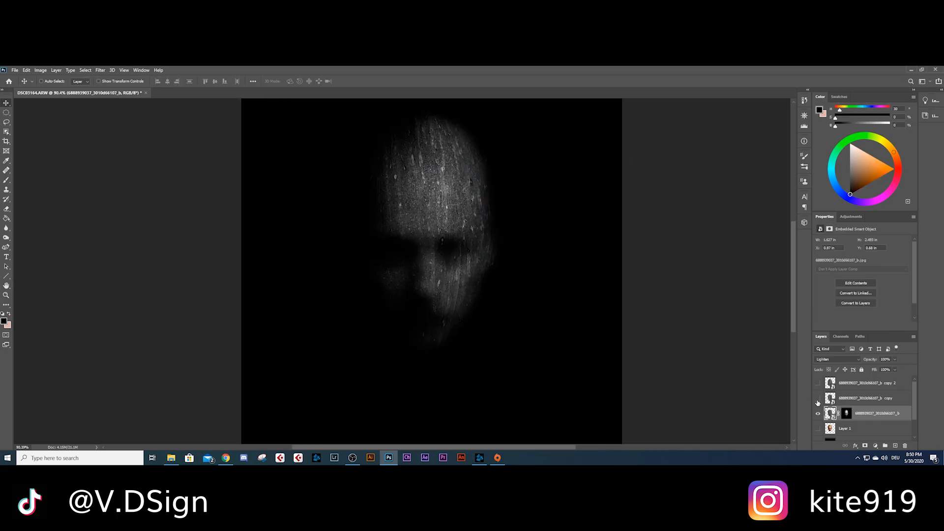
Show the first texture copy and duplicate the original texture layer's mask onto it
left_click(818, 399)
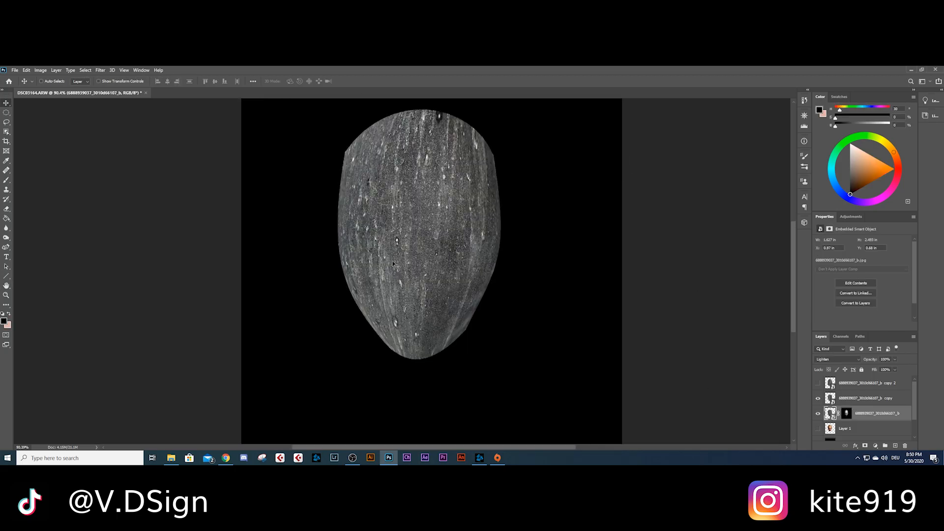
left_click(846, 414)
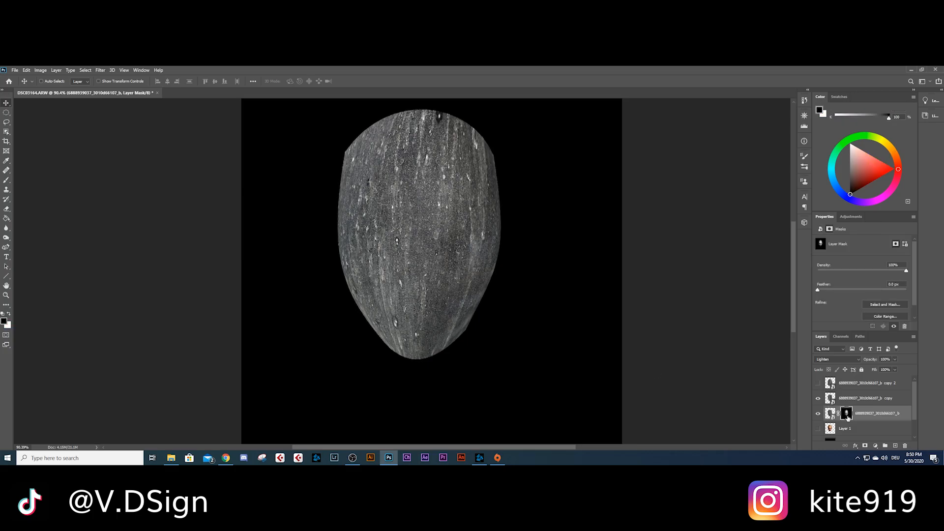
left_click_drag(847, 417, 846, 398)
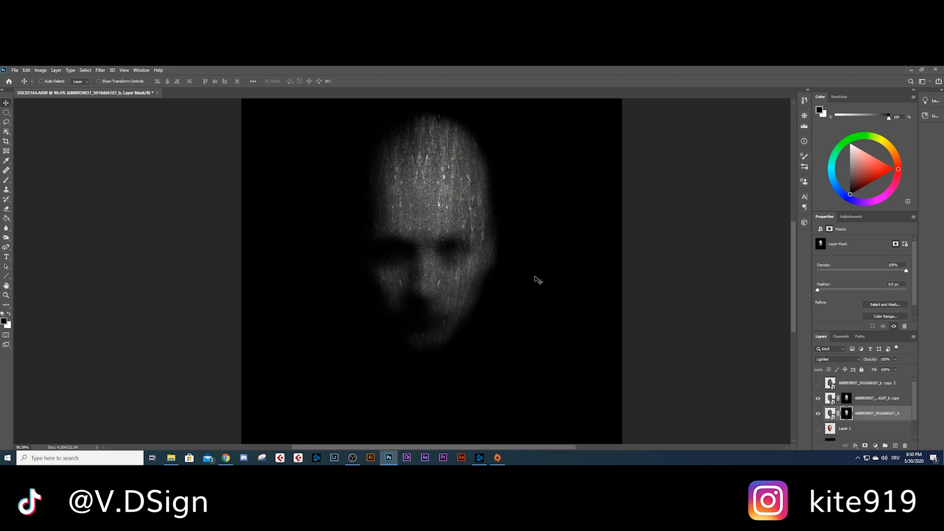
Isolate the first texture copy's mask, apply Levels with input values 16, 0.92 and 202, and leave the mask view
left_click(845, 398)
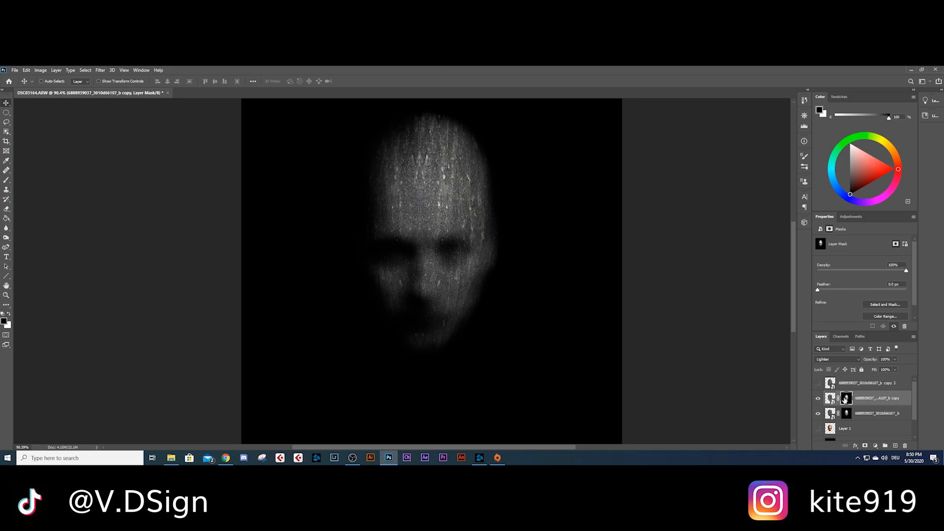
left_click(845, 398, "alt")
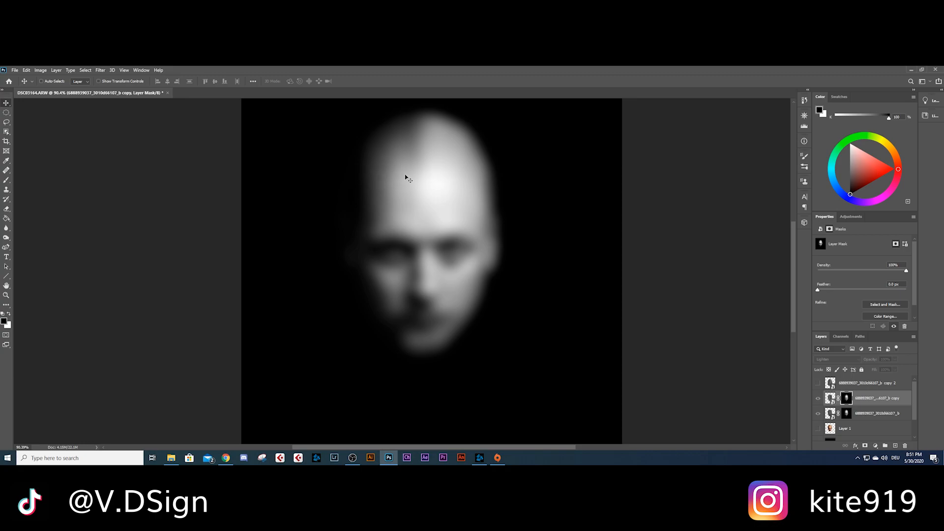
left_click(56, 70)
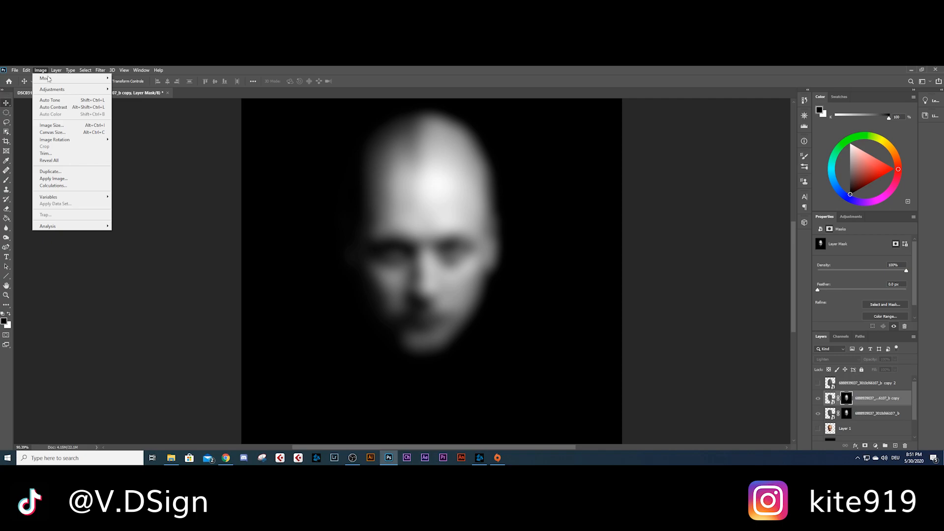
mouse_move(58, 90)
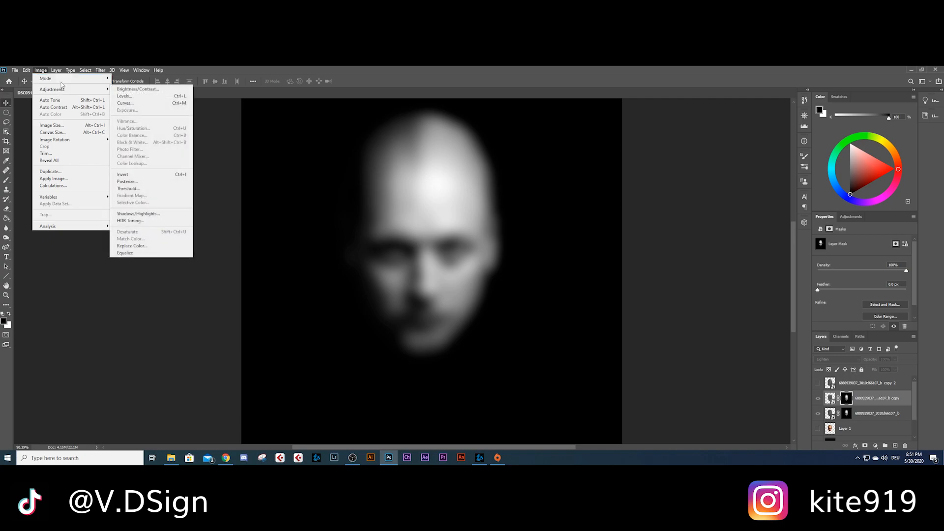
left_click(130, 96)
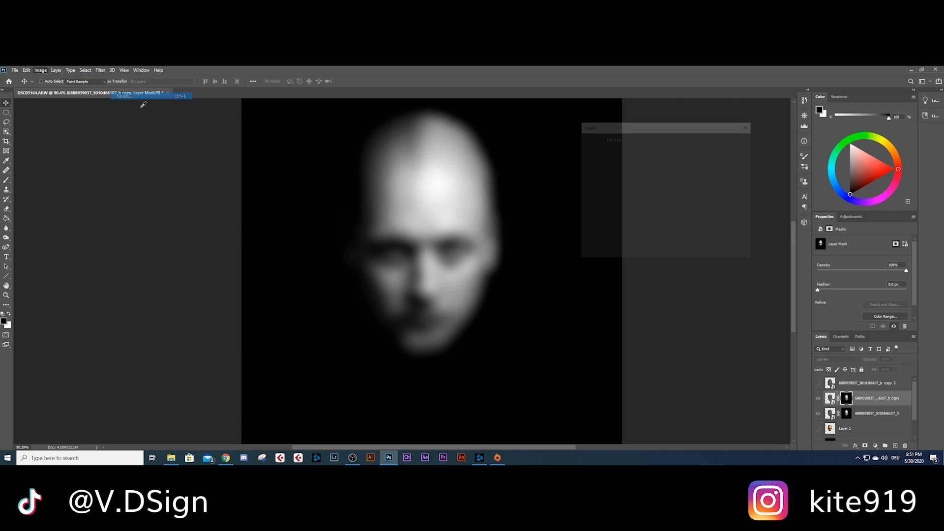
left_click_drag(598, 206, 607, 209)
left_click_drag(692, 212, 642, 209)
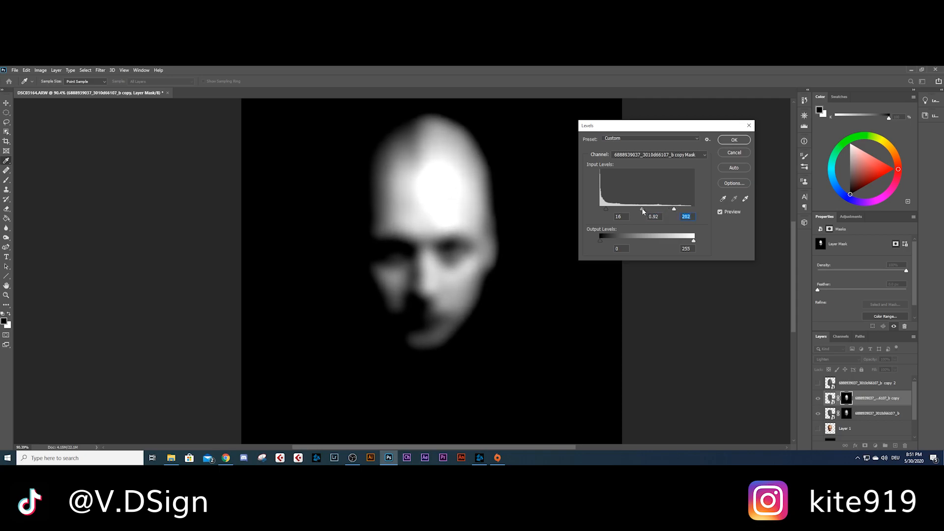
left_click(734, 140)
left_click(830, 398)
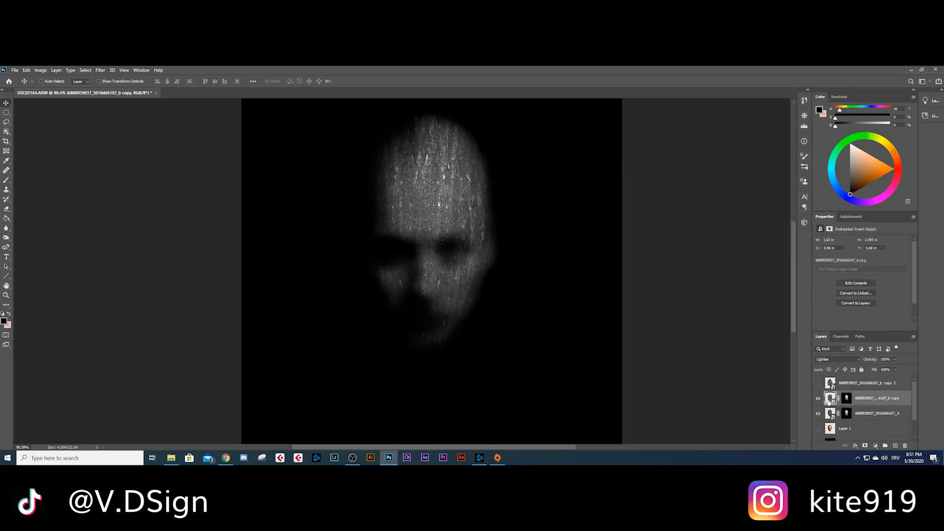
Compare the portrait without the first texture copy, isolate its mask and apply a Gaussian Blur of 9.6 pixels
left_click(817, 398)
left_click(818, 398)
left_click(846, 398, "alt")
left_click(99, 70)
mouse_move(143, 155)
left_click(209, 173)
left_click_drag(549, 242, 546, 242)
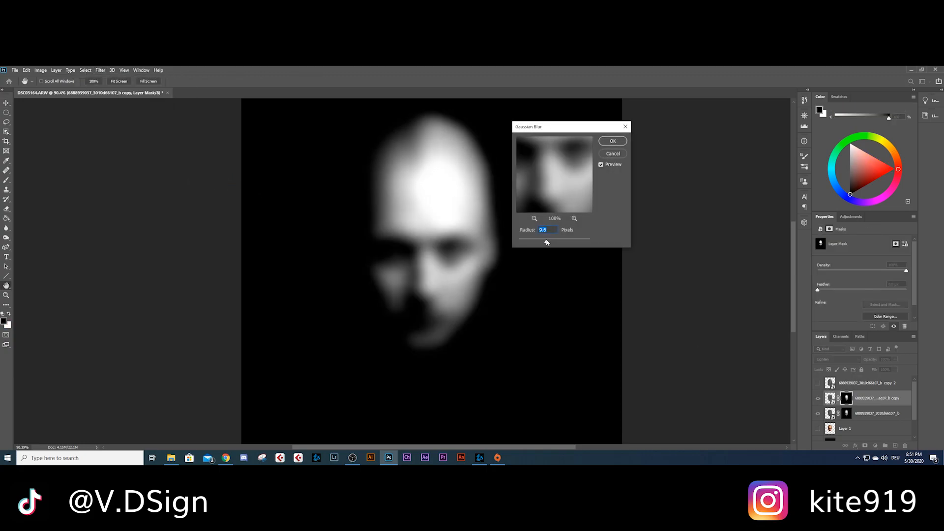
left_click(613, 142)
Darken parts of the forehead, cheek, nose and chin in the mask with a soft 117 px black brush at 18% opacity
key("b")
right_click(455, 218)
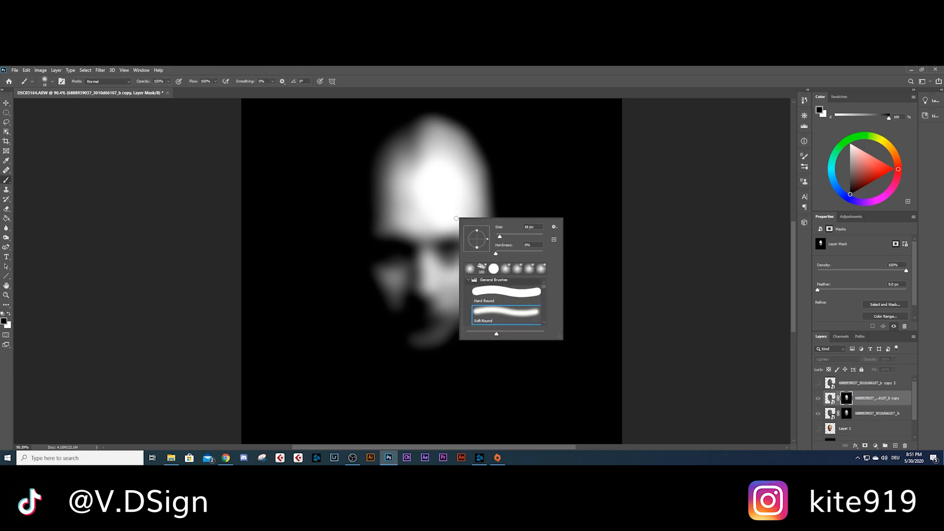
left_click(397, 66)
left_click_drag(169, 83, 139, 90)
right_click(462, 163)
left_click_drag(512, 181, 525, 181)
left_click_drag(391, 143, 396, 222)
left_click_drag(408, 185, 404, 225)
left_click(386, 279)
left_click_drag(420, 263, 421, 284)
left_click(423, 341)
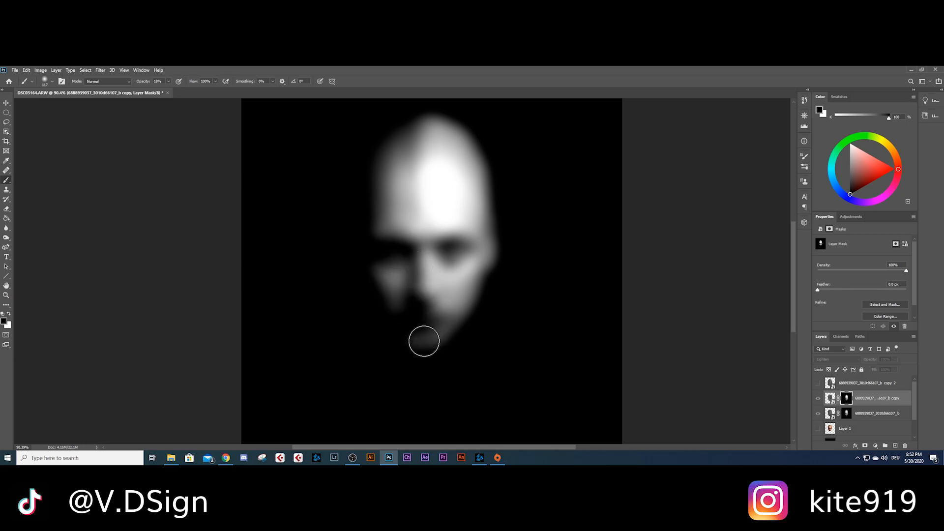
left_click(829, 398)
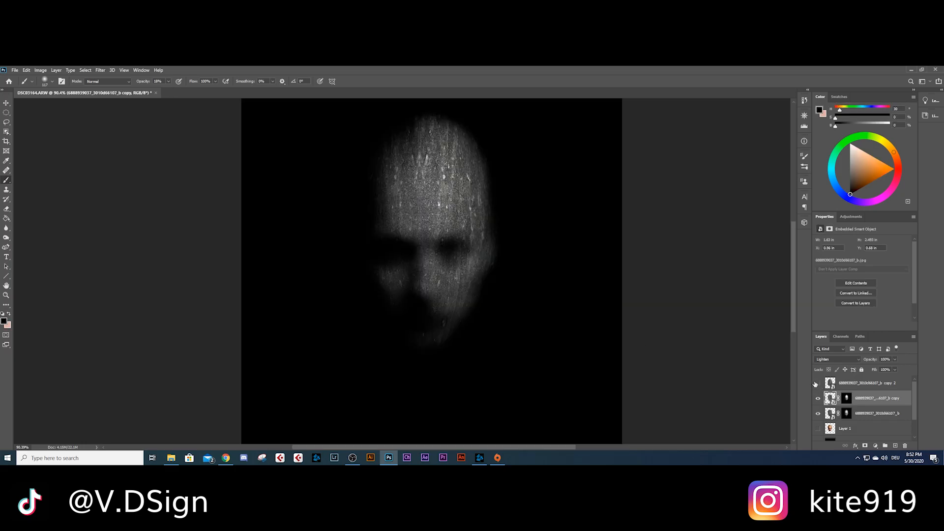
Show the second texture copy and duplicate the first copy's mask onto it
left_click(818, 383)
left_click(830, 382)
left_click_drag(847, 398, 846, 385, "alt")
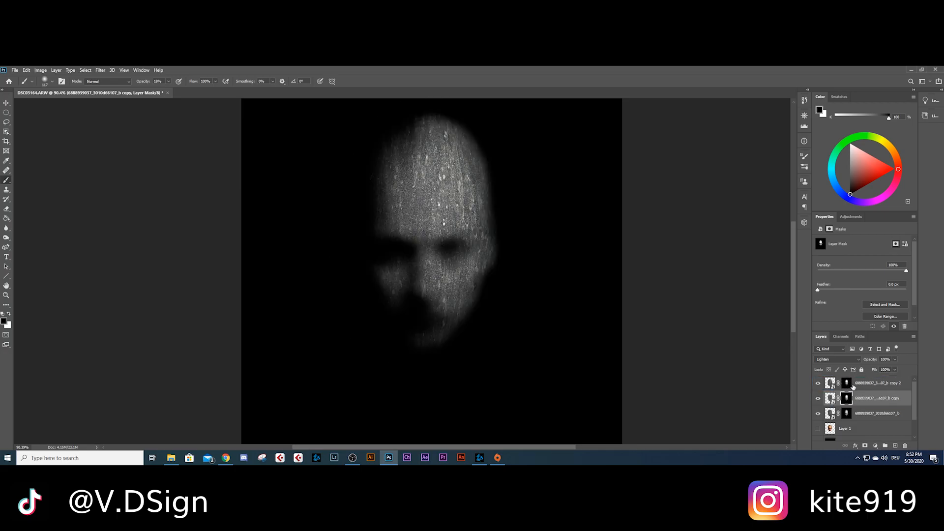
Isolate the second texture copy's mask, raise its contrast strongly with Levels and leave the mask view
left_click(846, 383, "alt")
left_click(41, 70)
mouse_move(55, 89)
left_click(124, 96)
left_click_drag(605, 208, 628, 208)
left_click_drag(698, 209, 658, 211)
left_click(745, 140)
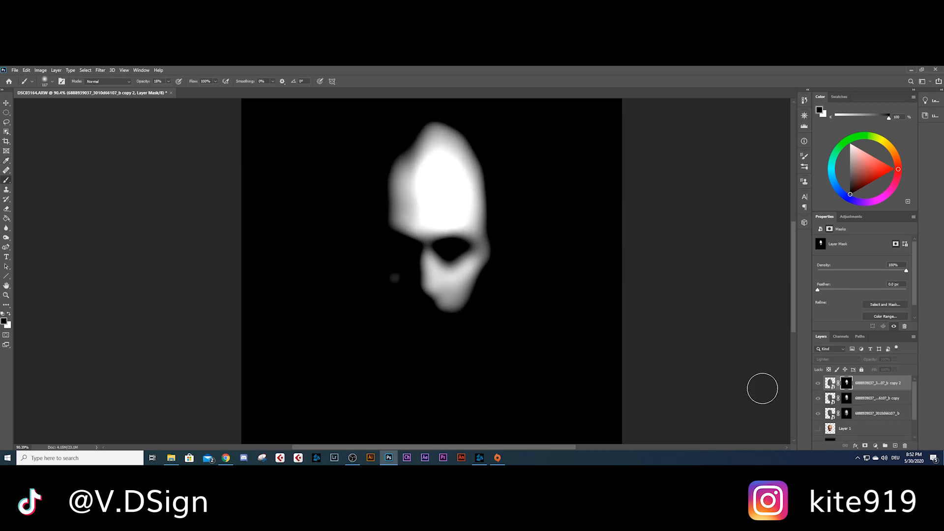
left_click(830, 383)
Compare the portrait with and without the second texture copy and apply a Gaussian Blur of 3.9 pixels to its mask
left_click(818, 383)
left_click(817, 384)
left_click(818, 383)
left_click(817, 384)
left_click(846, 383)
left_click(100, 69)
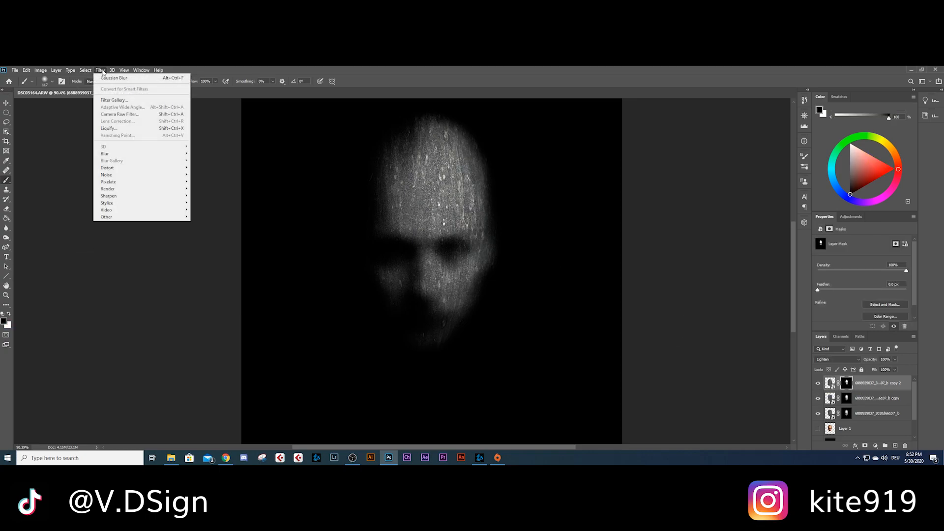
mouse_move(118, 154)
left_click(208, 181)
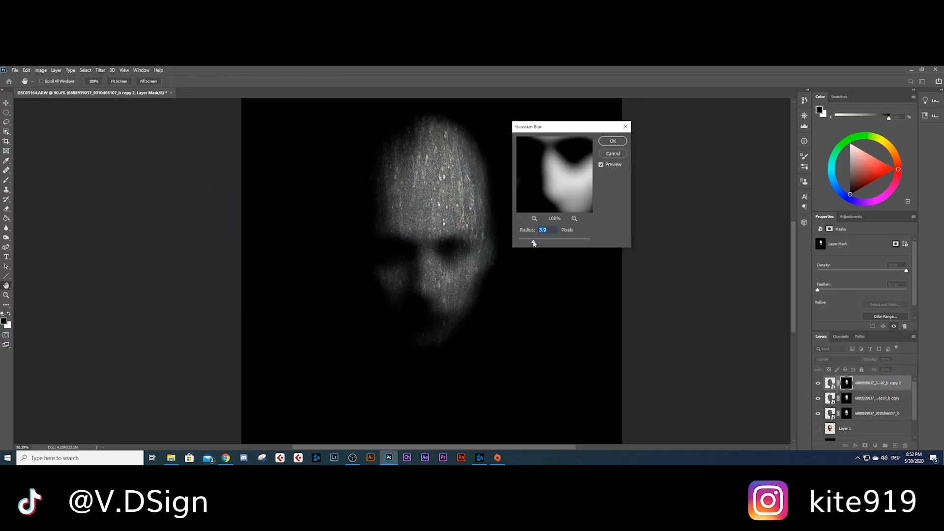
left_click(613, 141)
Isolate the original texture layer's mask, try a soft white brush stroke along the upper edge of the head and undo it
left_click(830, 413)
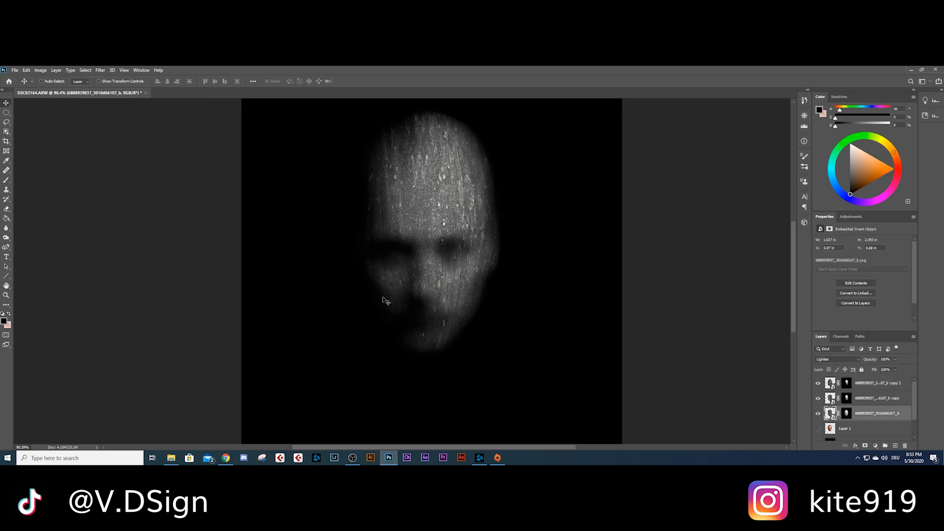
left_click(847, 414)
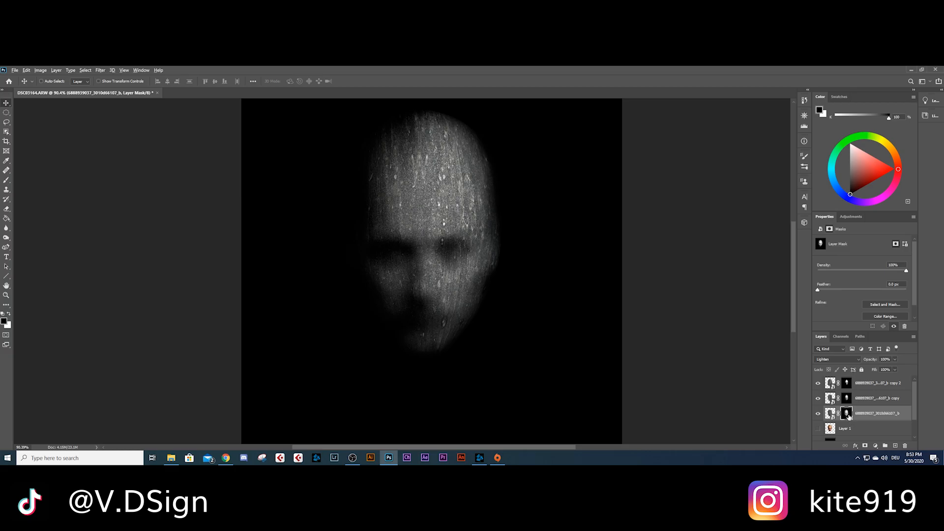
left_click(847, 414, "alt")
left_click(6, 179)
left_click(8, 313)
right_click(426, 211)
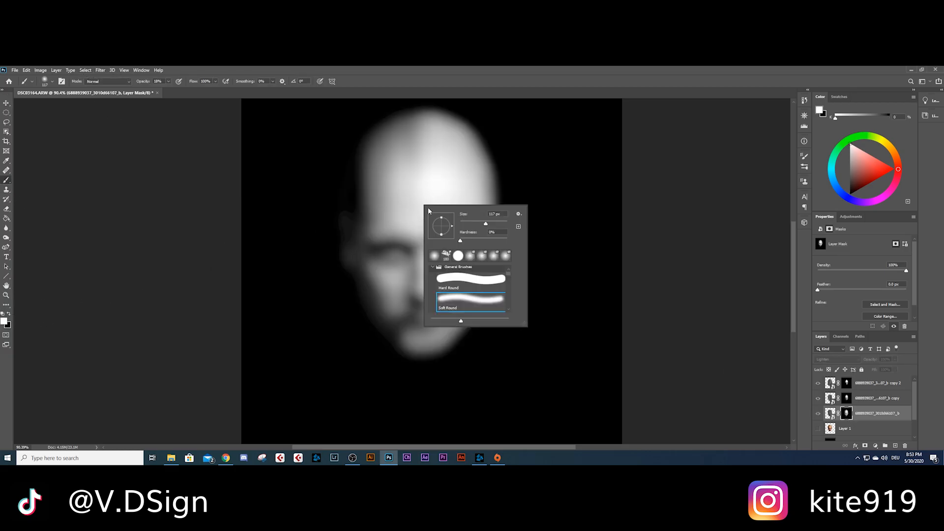
left_click(478, 222)
left_click(499, 67)
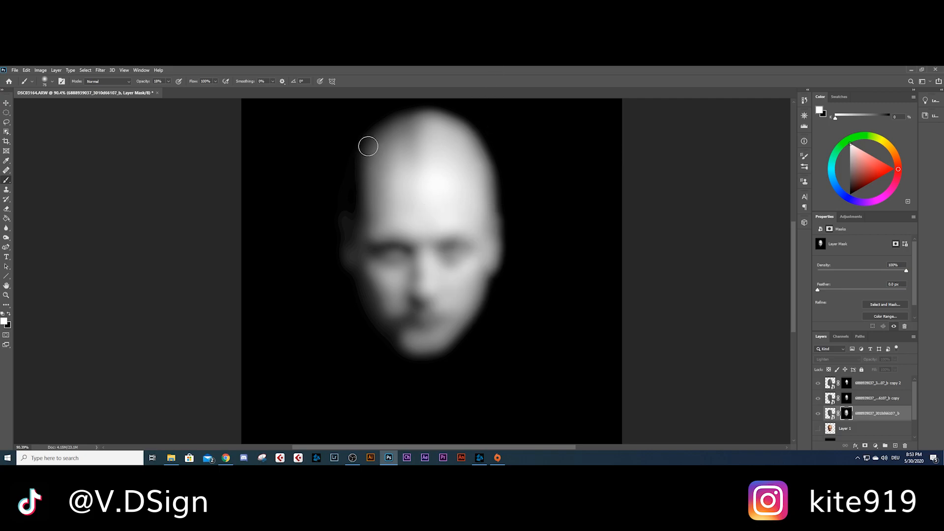
left_click_drag(377, 135, 363, 161)
key("ctrl+z")
Brighten the shadowed side of the face from forehead to chin with a larger white brush at 8% opacity and leave the mask view
left_click(168, 81)
right_click(464, 167)
left_click_drag(522, 185, 529, 185)
mouse_move(396, 134)
left_mouse_down()
mouse_move(380, 158)
mouse_move(370, 253)
mouse_move(406, 320)
left_mouse_up()
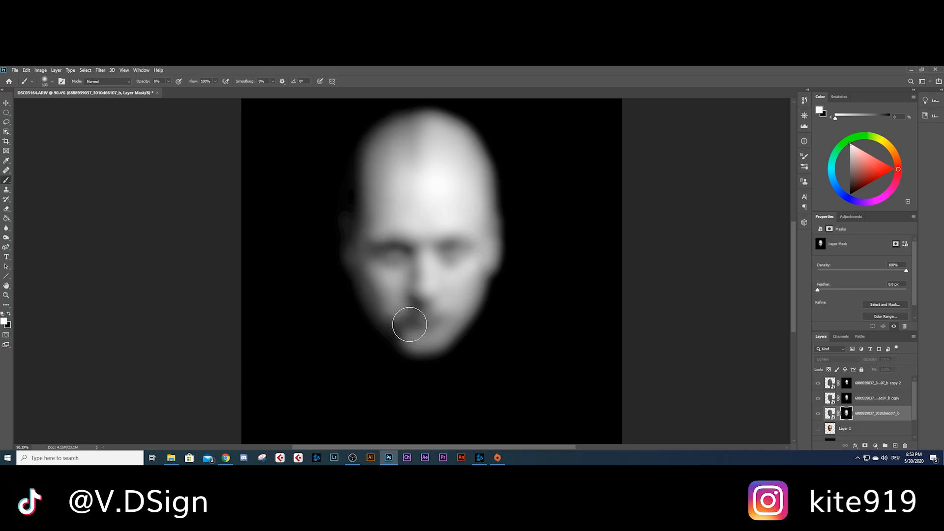
left_click(830, 413)
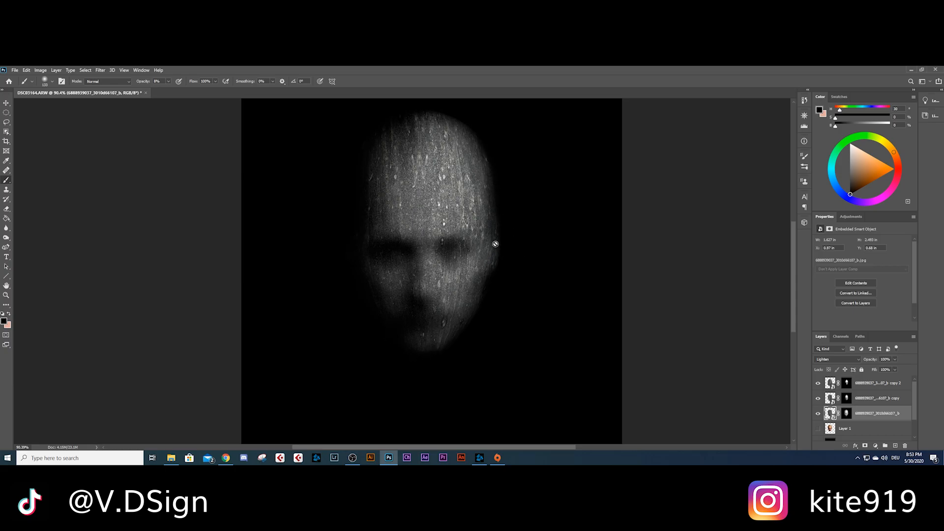
Hide all three texture layers and show them again one by one to compare what each contributes
scroll(496, 244, "up", 3)
scroll(487, 237, "down", 3)
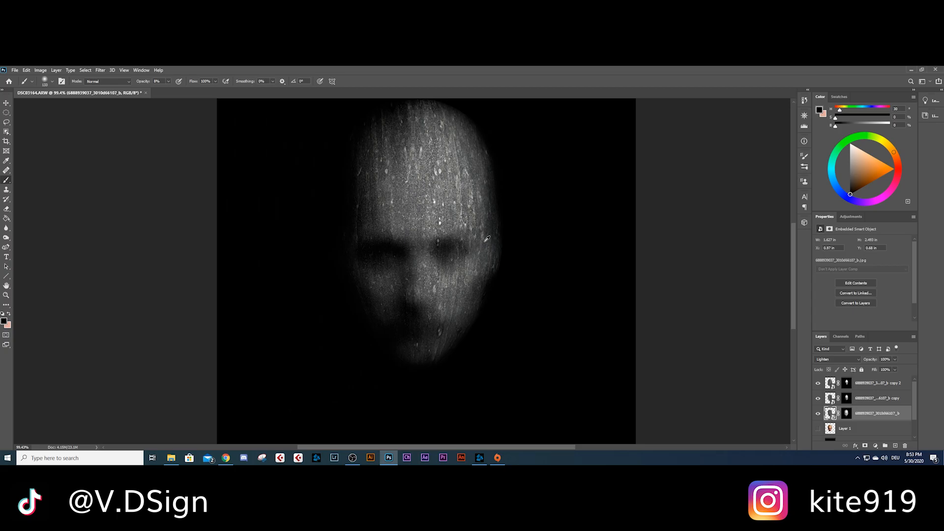
left_click_drag(818, 413, 818, 383)
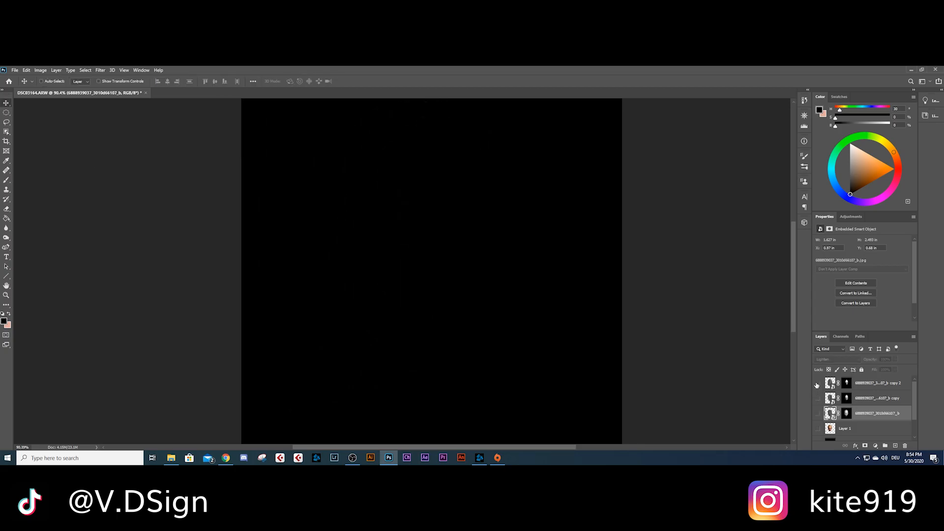
left_click(817, 383)
left_click(817, 383)
left_click(818, 398)
left_click(818, 383)
left_click(818, 383)
left_click(818, 398)
left_click(818, 414)
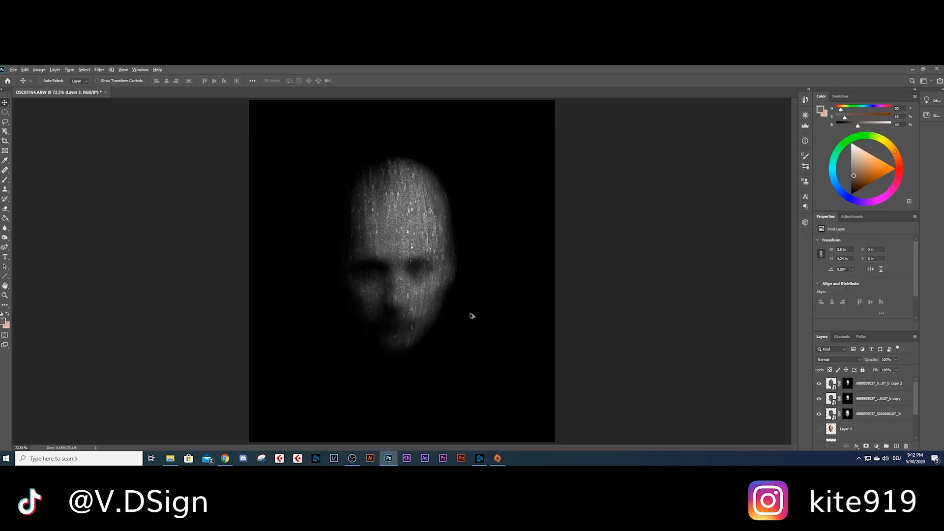
Set the first texture copy's blend mode to Normal and select the second texture copy
scroll(471, 315, "up", 6)
left_click_drag(345, 239, 395, 281)
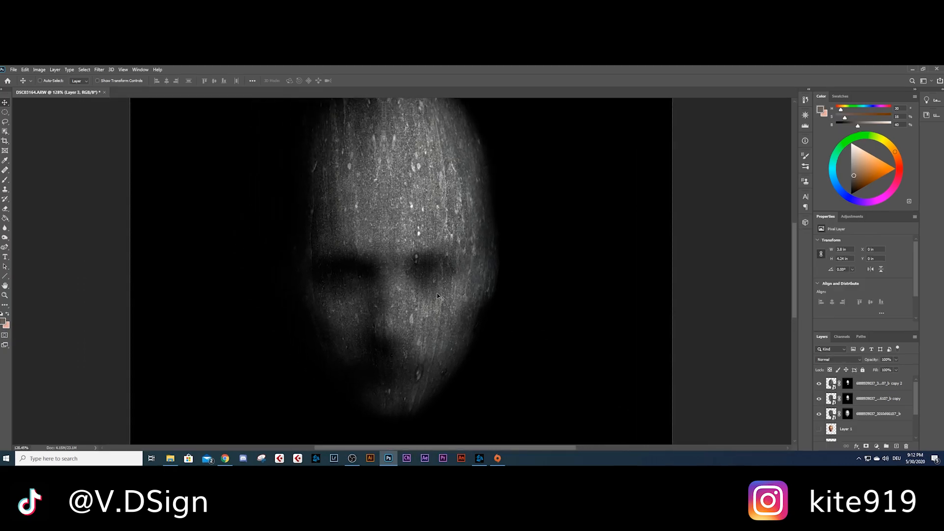
left_click(830, 400)
left_click(829, 361)
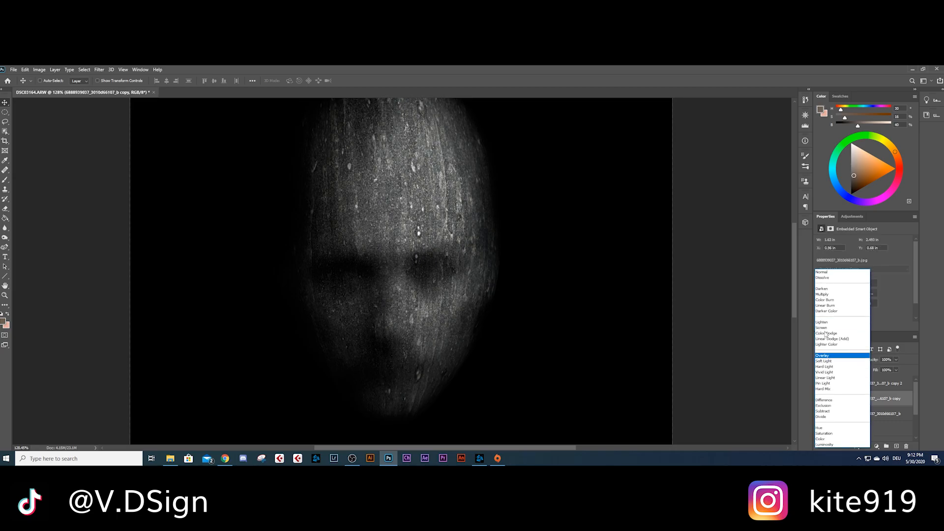
left_click(825, 274)
left_click(830, 386)
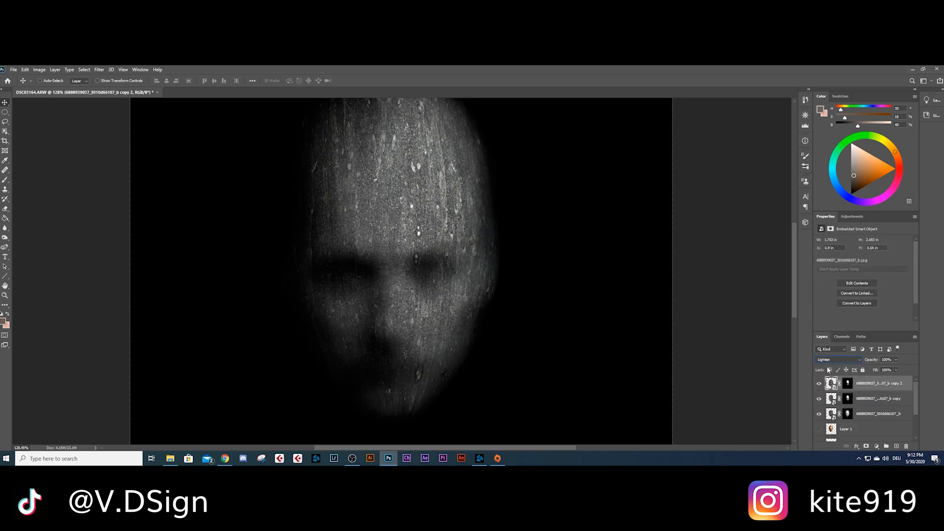
Set the second texture copy's blend mode to Normal, select the original texture layer and hide both copies
left_click(826, 361)
left_click(826, 274)
left_click(831, 399)
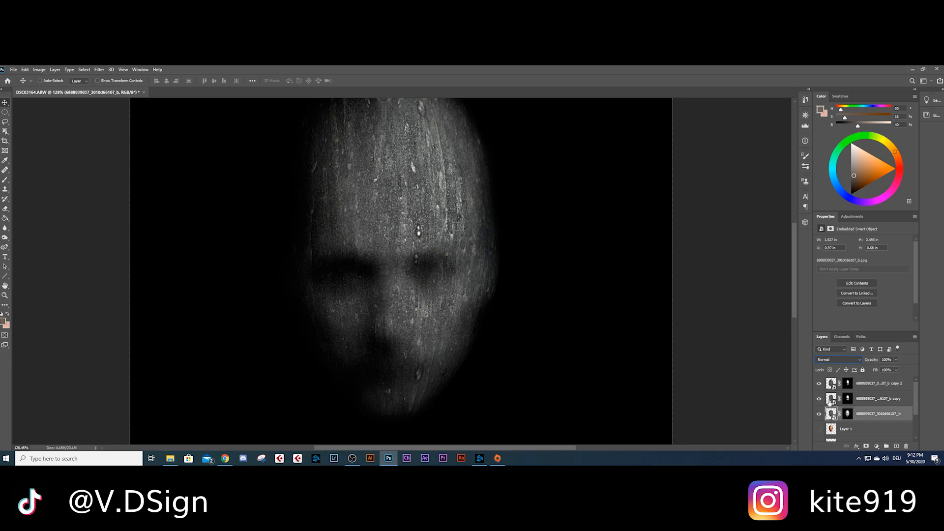
left_click(831, 415)
left_click(819, 383)
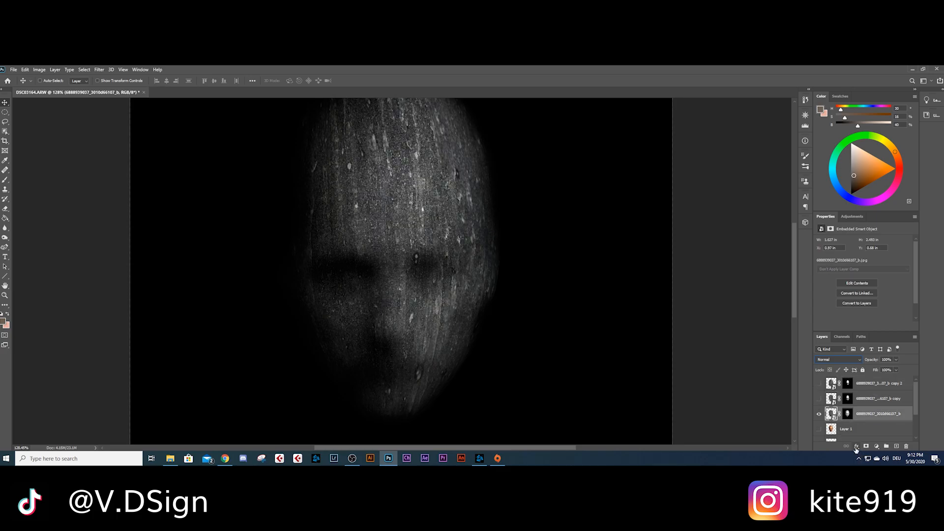
Raise the original texture's Blend If black point for This Layer to about 70 and split it for a soft transition
left_click(826, 359)
left_click(826, 359)
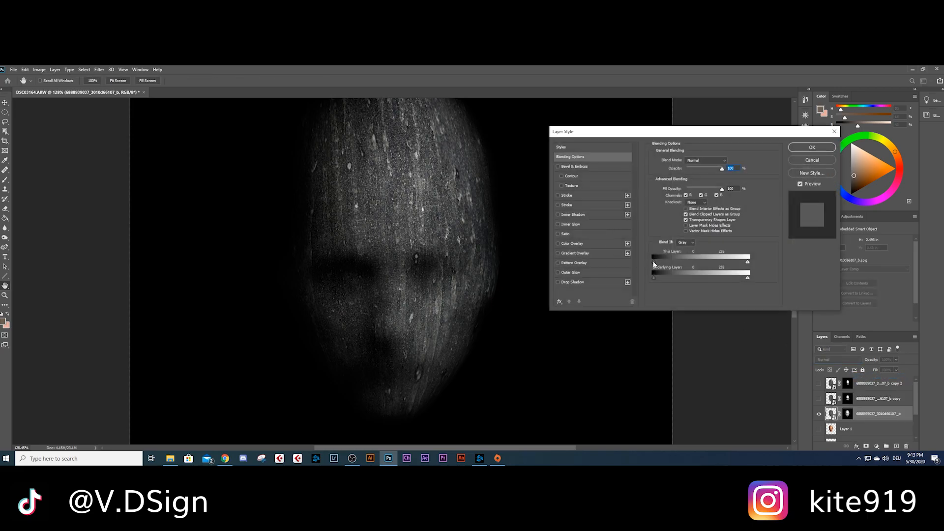
left_click_drag(657, 262, 679, 263)
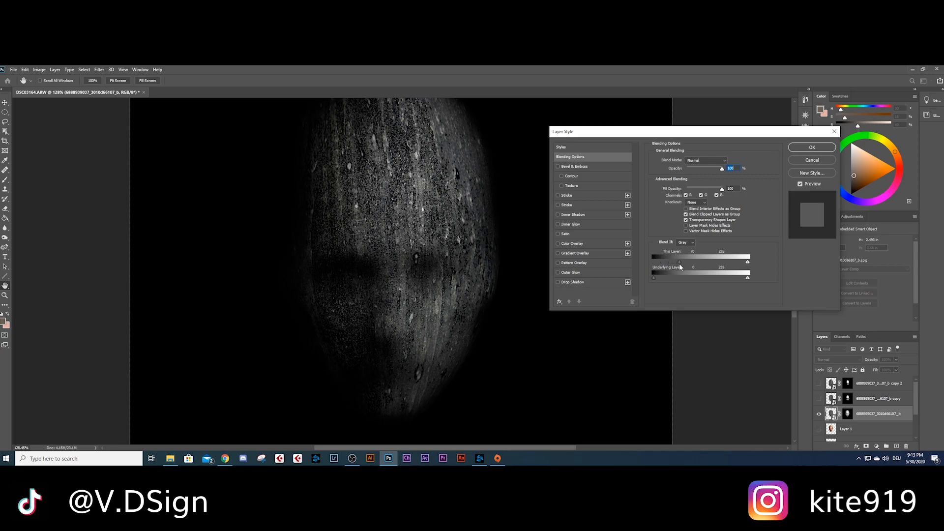
mouse_move(680, 264)
left_mouse_down("alt")
mouse_move(692, 264)
mouse_move(669, 262)
mouse_move(681, 263)
left_mouse_up("alt")
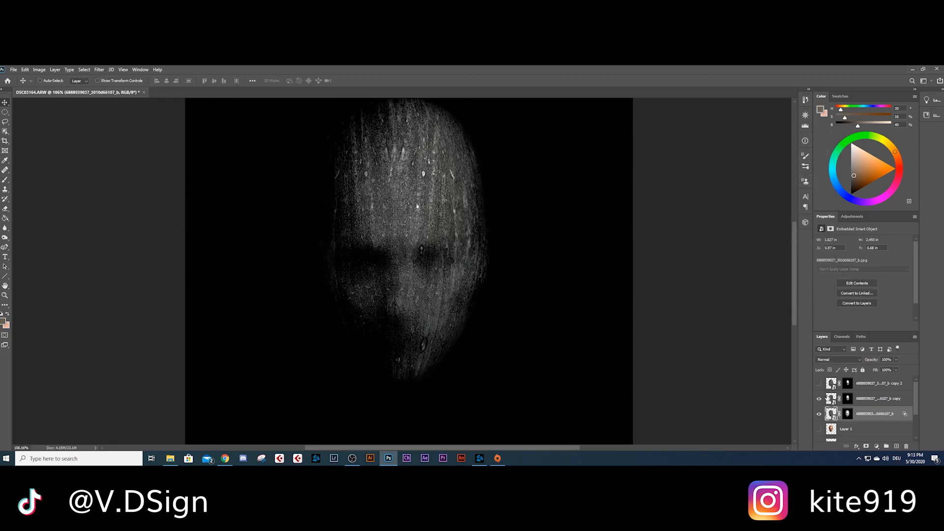
Drop out the first texture copy's dark tones by raising its Blend If black point for This Layer to about 86
left_click(856, 446)
left_click(878, 374)
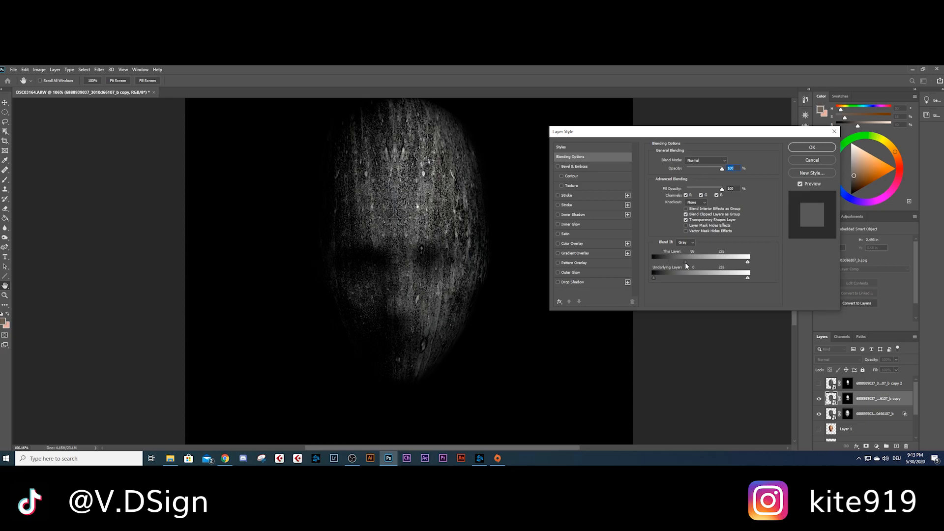
left_click_drag(681, 264, 684, 263)
left_click(811, 147)
Show the second texture copy and drop out its dark tones with a Blend If adjustment as well
left_click(818, 383)
left_click(872, 383)
left_click(856, 446)
left_click(872, 374)
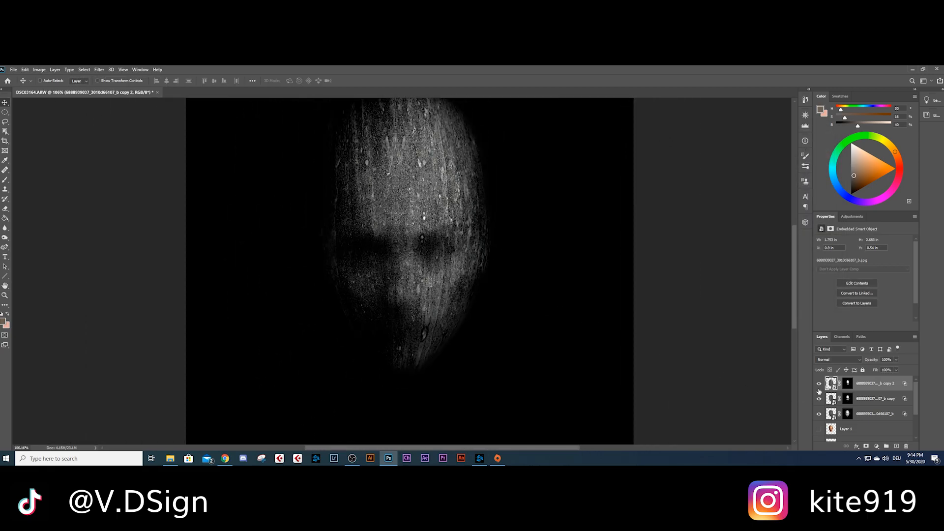
Select the original texture layer and both masked copies and combine them into a group
left_click(829, 415)
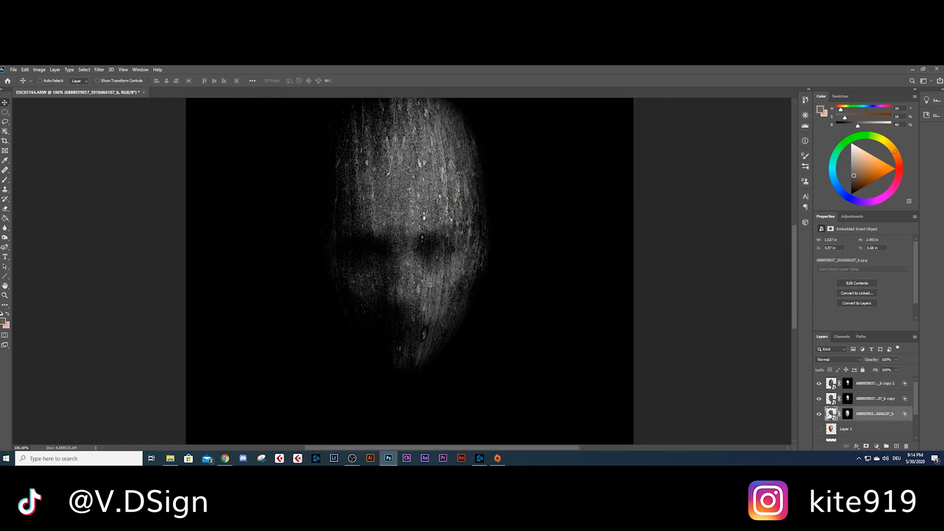
left_click(830, 386, "shift")
key("ctrl+g")
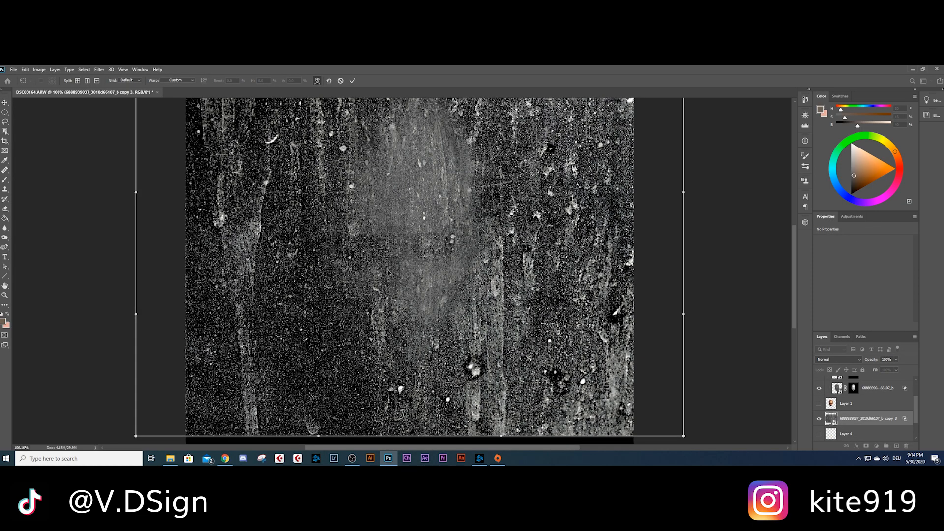
Close the warp on the third texture copy, scale it down to the canvas width and stretch its upper edge upward
scroll(359, 258, "down", 4)
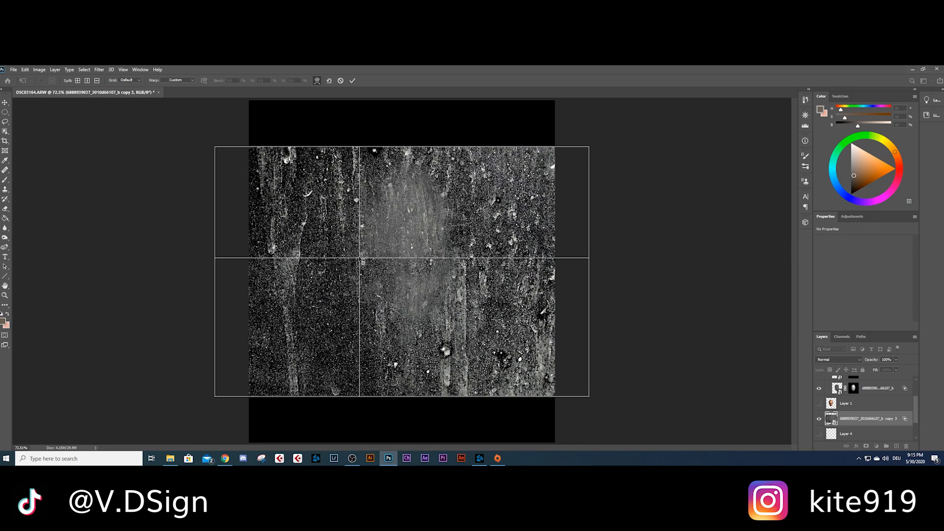
left_click(5, 103)
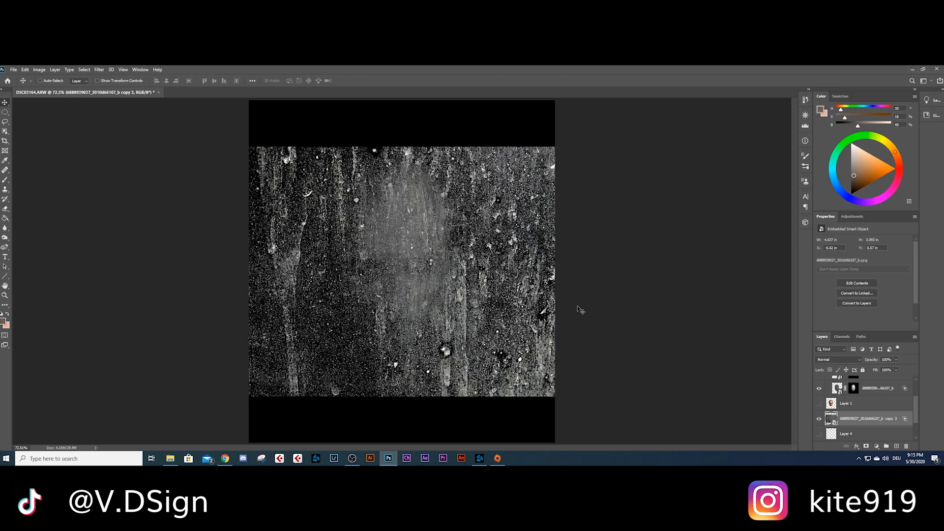
key("ctrl+t")
left_click_drag(371, 225, 372, 222)
left_click_drag(214, 144, 248, 165)
left_click_drag(379, 220, 383, 202)
right_click(400, 229)
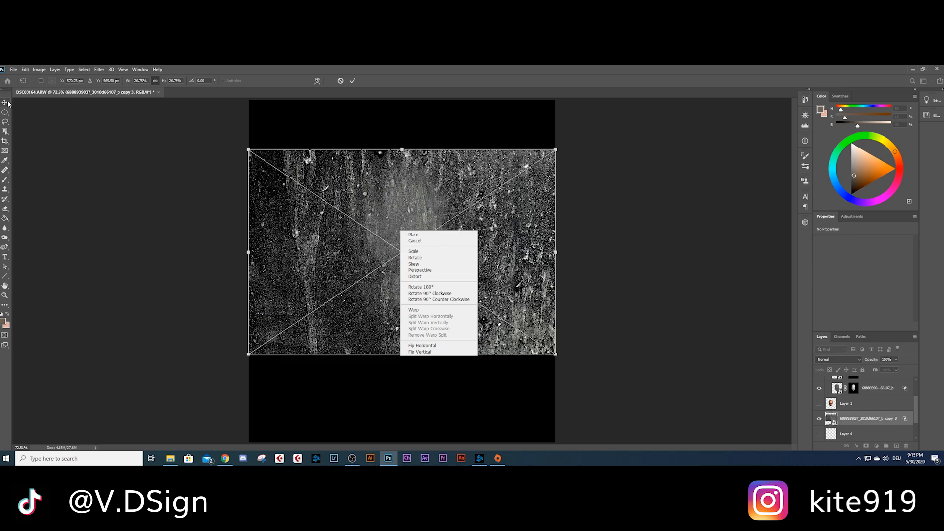
left_click(408, 166)
left_click_drag(401, 147, 403, 139)
key("Return")
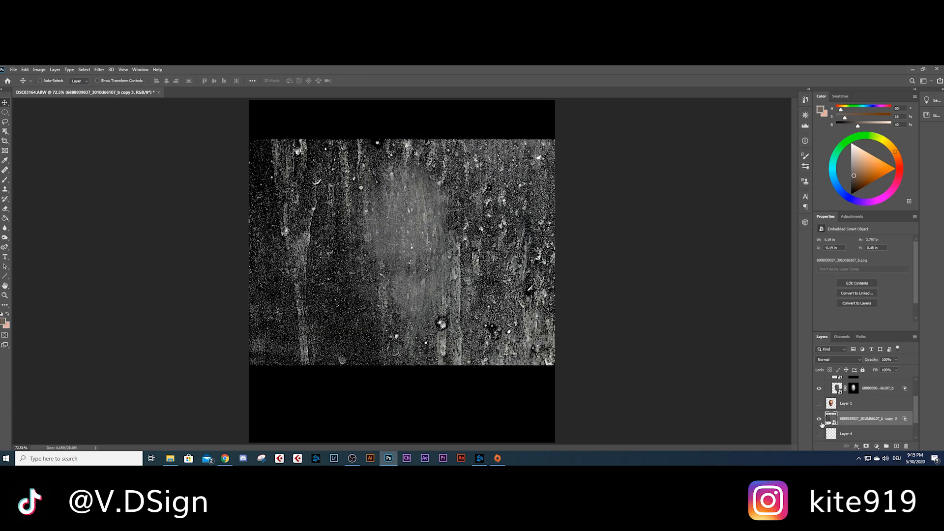
Pinch the middle of the third texture copy around the face with Liquify's Pucker tool and apply it
left_click(84, 70)
mouse_move(98, 70)
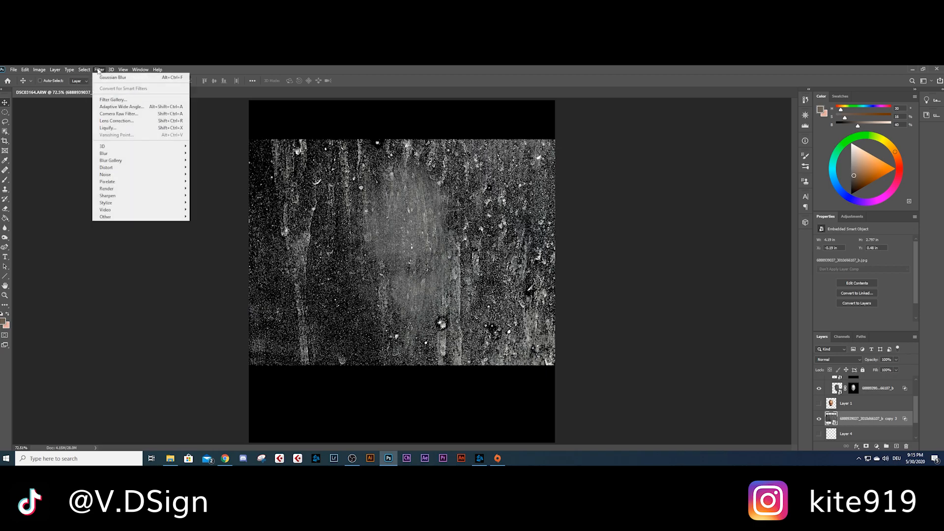
left_click(118, 127)
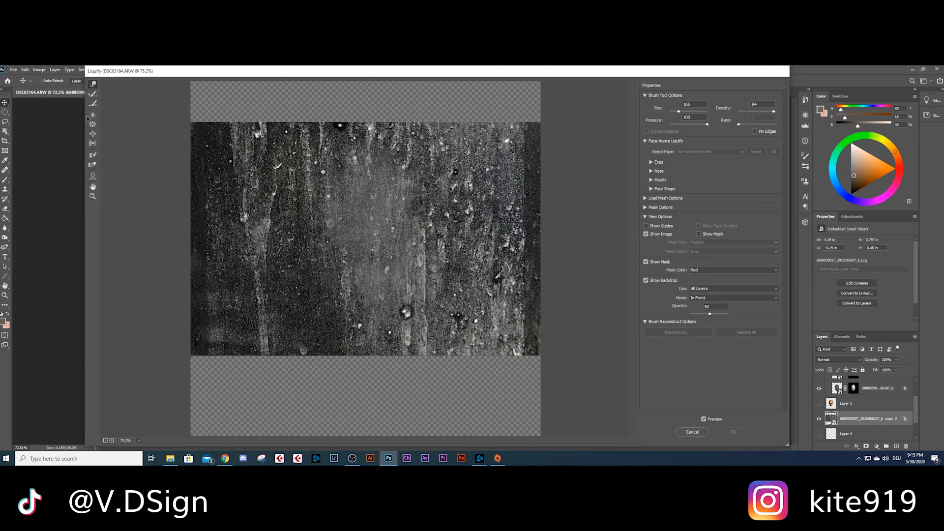
left_click(92, 124)
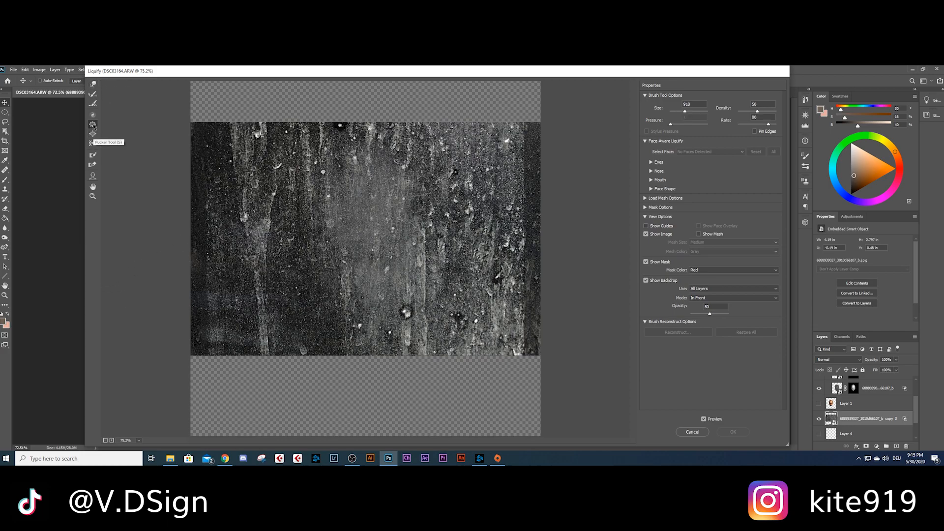
left_click(357, 239)
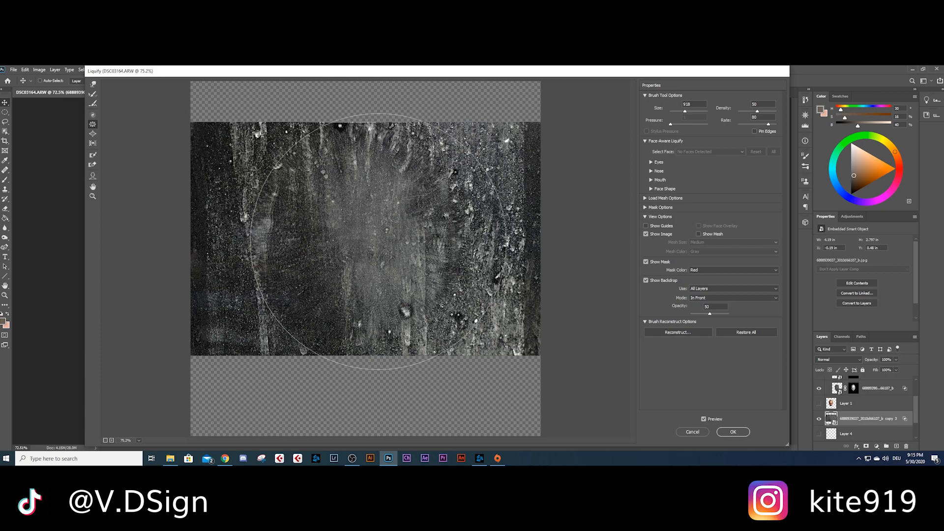
mouse_move(376, 273)
left_mouse_down()
mouse_move(346, 269)
mouse_move(367, 253)
left_mouse_up()
left_click(732, 432)
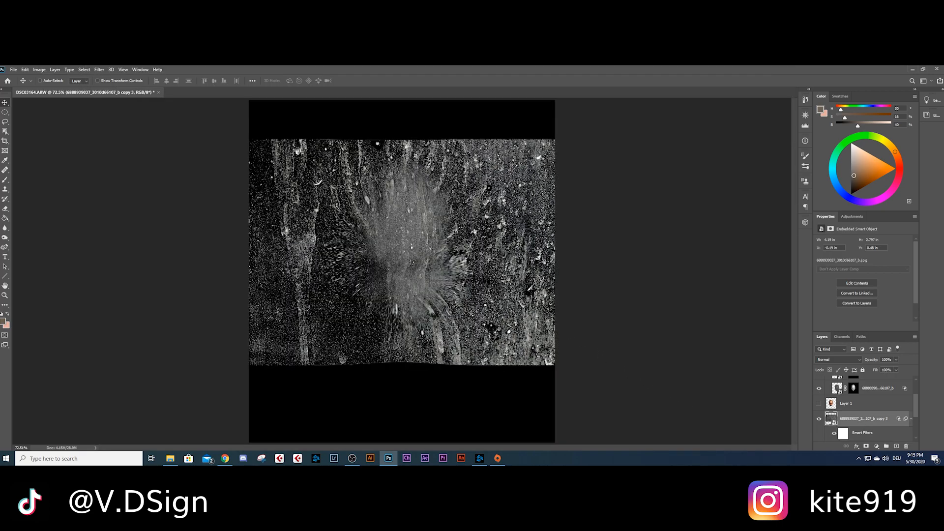
Load the outline of Layer 1's head as a selection and turn it into a layer mask on the third texture copy
scroll(643, 344, "up", 1)
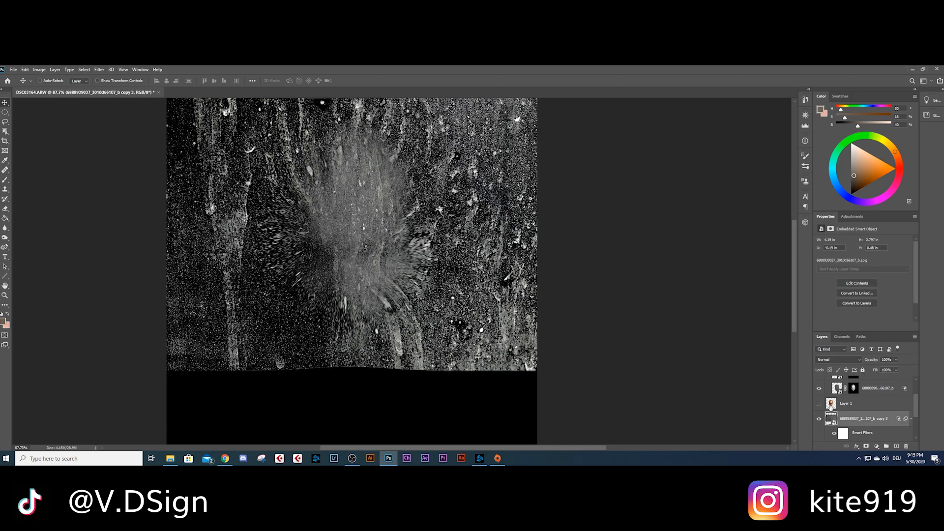
left_click(832, 406)
left_click(831, 406, "ctrl")
left_click(833, 422)
left_click(866, 446)
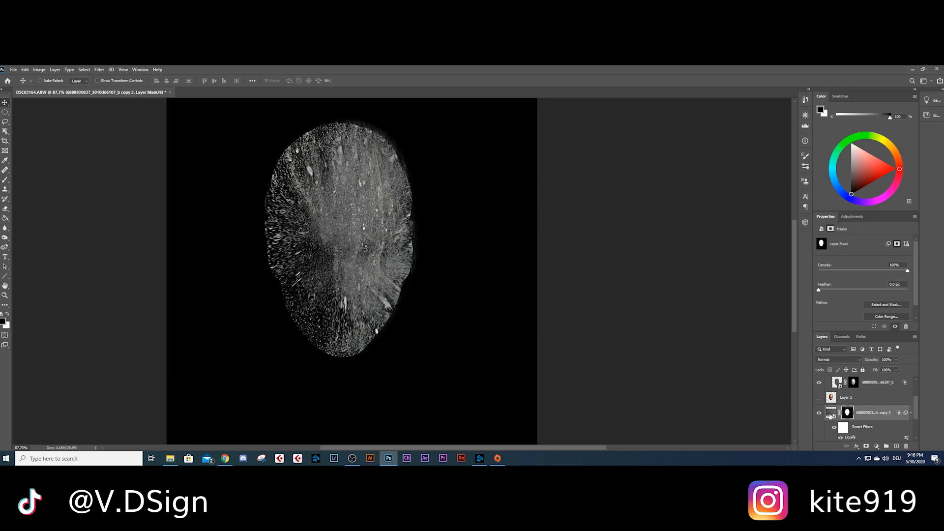
Lower the third texture copy's fill to about 45%
left_click(830, 415)
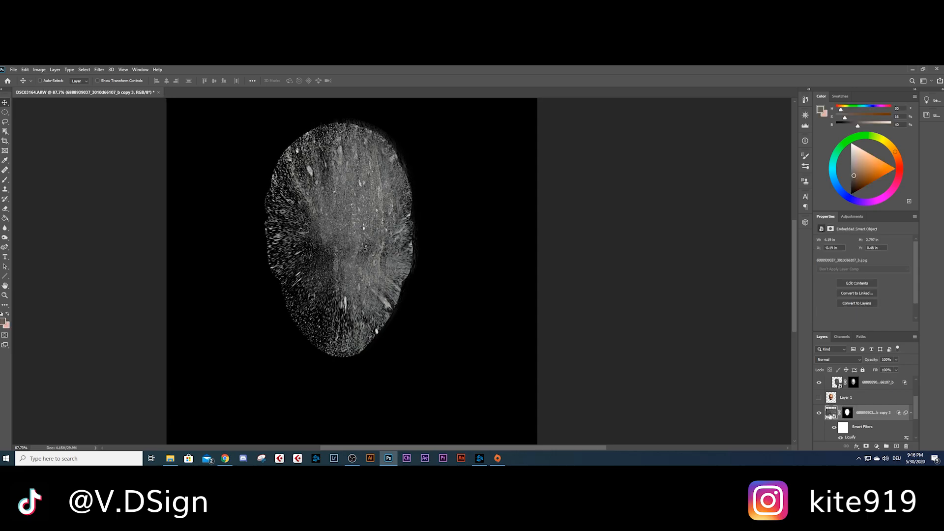
left_click(896, 369)
left_click_drag(888, 379, 880, 379)
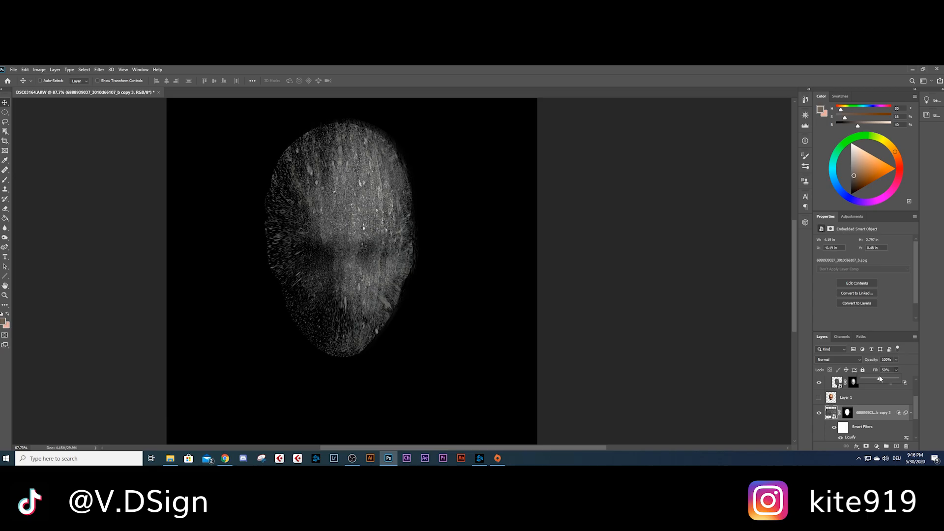
left_click_drag(882, 379, 878, 381)
left_click(5, 103)
Try three white brush strokes over the face on the original texture layer's mask and undo them
scroll(849, 409, "up", 1)
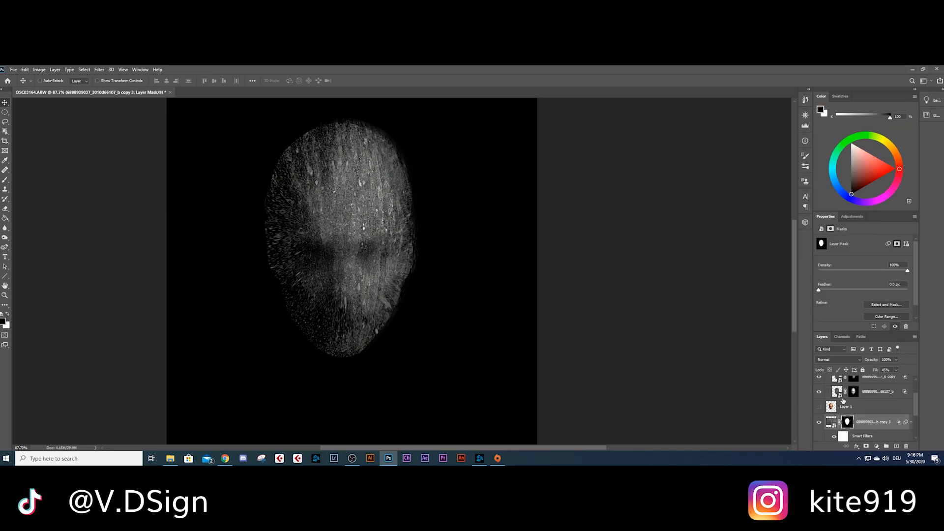
left_click(854, 402)
left_click(853, 401)
left_click(5, 180)
left_click(6, 313)
scroll(282, 237, "up", 5)
right_click(373, 222)
left_click_drag(412, 240, 425, 240)
key("Return")
scroll(358, 195, "down", 4)
mouse_move(343, 142)
left_mouse_down()
mouse_move(320, 223)
mouse_move(335, 321)
left_mouse_up()
mouse_move(309, 207)
left_mouse_down()
mouse_move(318, 150)
mouse_move(299, 283)
left_mouse_up()
left_click_drag(362, 329, 365, 240)
key("ctrl+z")
key("ctrl+z")
key("ctrl+z")
Isolate the original texture layer's mask, try a white brush dab beside the head and undo it
scroll(394, 232, "up", 4)
left_click(854, 401, "alt")
left_click(252, 225)
key("ctrl+z")
Enlarge the brush and leave the isolated view of the original texture layer's mask
scroll(334, 199, "down", 3)
right_click(337, 196)
left_click_drag(392, 214, 400, 213)
key("Return")
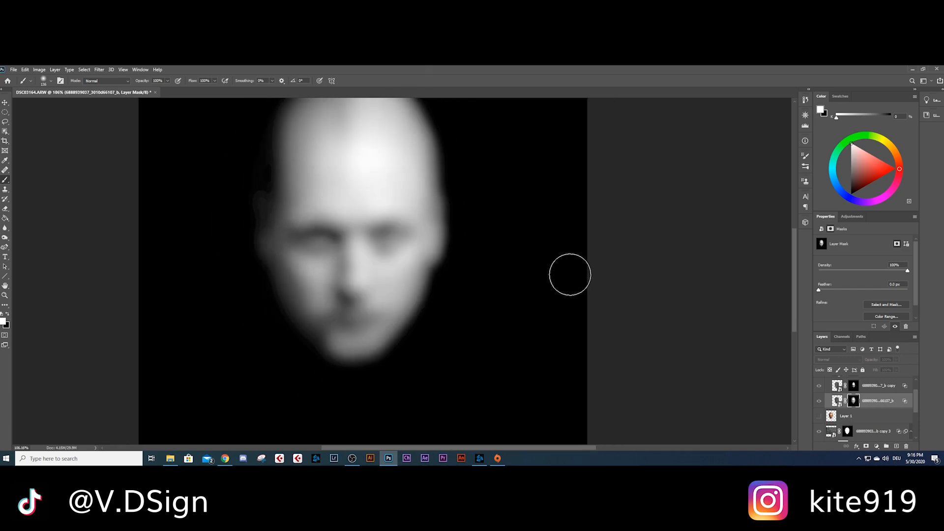
left_click(854, 401, "ctrl")
key("ctrl+d")
Paint black around the head's outline on the third texture copy's mask to soften its hard edge
left_click(845, 432)
key("x")
left_click_drag(235, 169, 265, 312)
left_click(832, 414)
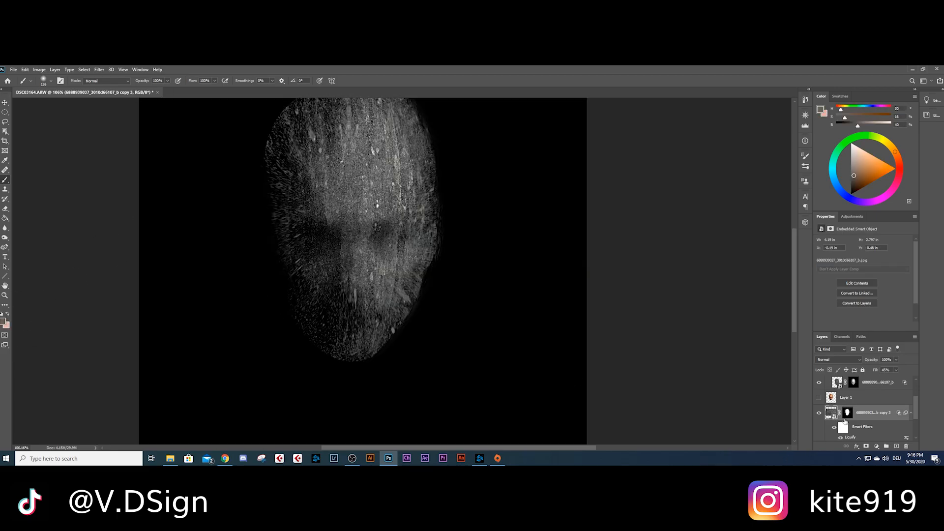
left_click(847, 413)
scroll(275, 344, "up", 2)
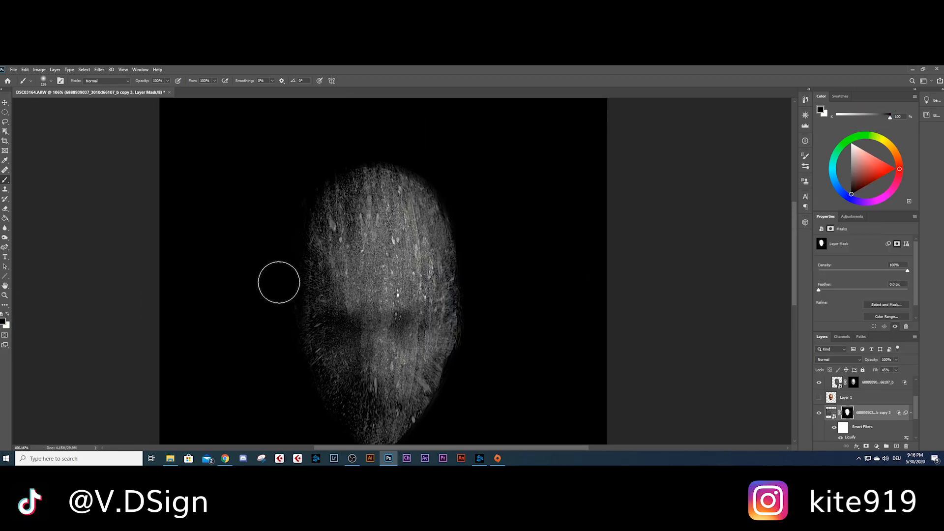
scroll(368, 275, "down", 2)
scroll(392, 340, "up", 3)
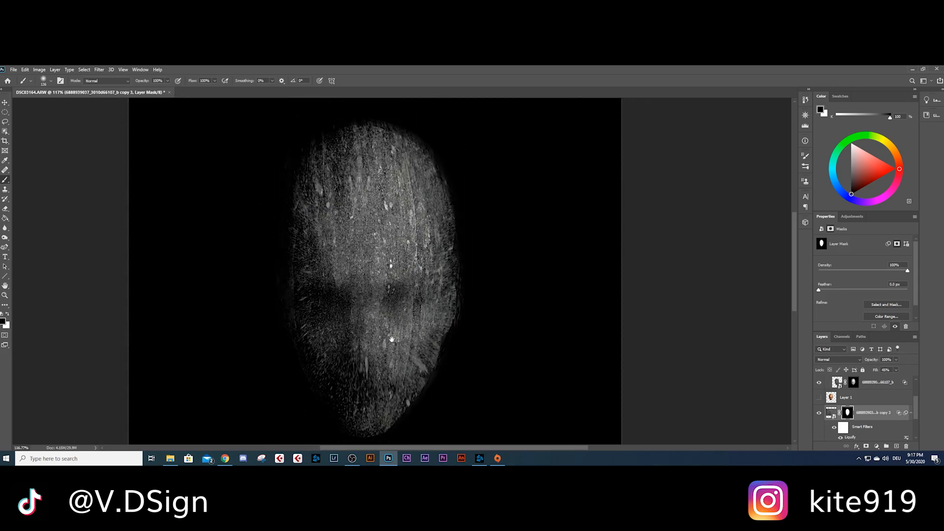
Reduce the third texture copy's fill to 38%
left_click_drag(392, 340, 394, 330)
left_click(895, 370)
left_click_drag(894, 378, 891, 378)
Darken the third texture copy's layer mask with Brightness/Contrast, setting Brightness to -57
left_click(39, 70)
mouse_move(47, 91)
left_click(133, 89)
left_click_drag(518, 187, 516, 187)
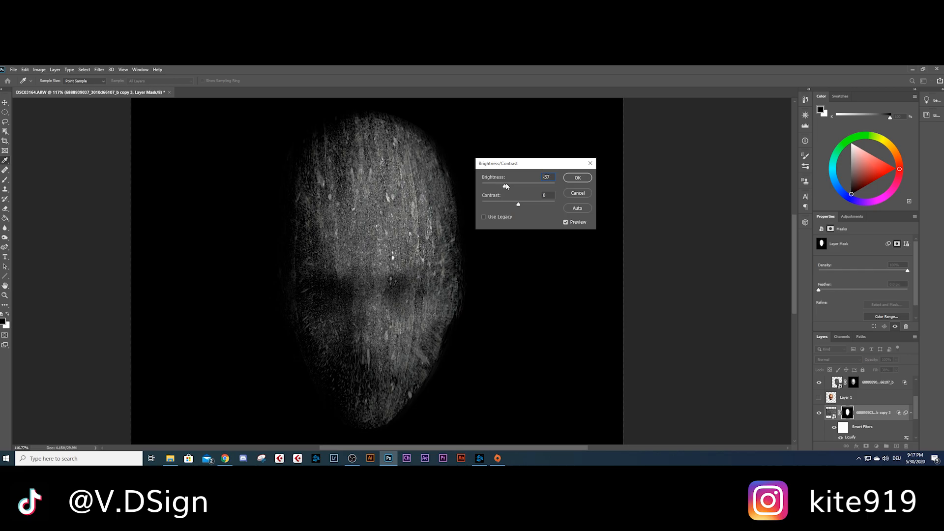
left_click(577, 177)
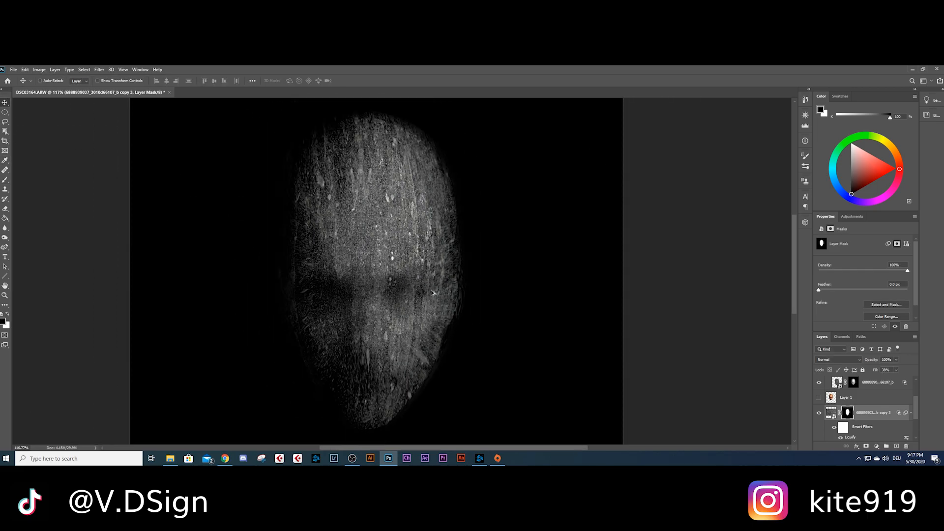
Collapse the group of three texture layers and add a white layer mask to it
scroll(828, 411, "up", 3)
left_click(827, 380)
left_click(847, 381)
left_click(866, 446)
key("ctrl+z")
left_click(836, 383)
left_click(866, 445)
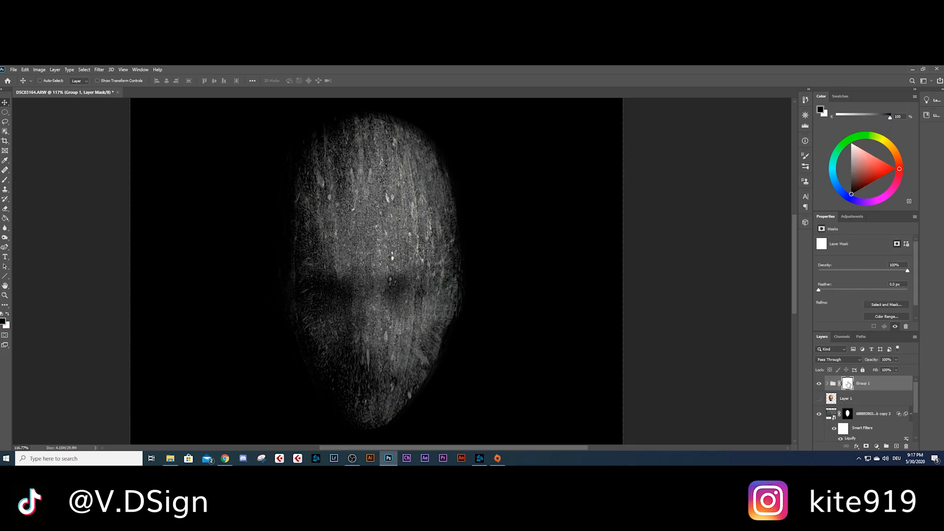
Try painting black over both eye sockets on Group 1's mask with a resized brush
key("b")
right_click(470, 233)
mouse_move(390, 207)
left_mouse_down()
mouse_move(395, 239)
mouse_move(381, 195)
mouse_move(399, 244)
mouse_move(378, 191)
mouse_move(416, 218)
left_mouse_up()
scroll(520, 244, "down", 2)
scroll(520, 244, "down", 1)
scroll(457, 252, "up", 3)
key("ctrl+z")
scroll(390, 238, "up", 1)
mouse_move(391, 292)
left_mouse_down()
mouse_move(403, 293)
mouse_move(390, 298)
left_mouse_up()
scroll(470, 279, "down", 2)
scroll(470, 279, "up", 1)
mouse_move(325, 297)
left_mouse_down()
mouse_move(368, 290)
mouse_move(390, 326)
left_mouse_up()
scroll(448, 302, "down", 3)
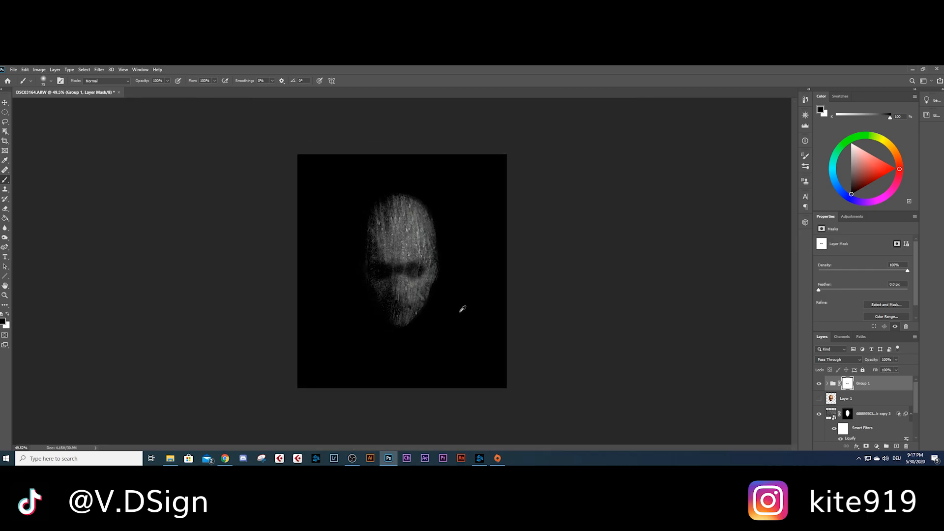
Try a black stroke down the nose on Group 1's mask, then undo all the strokes on that mask
scroll(388, 268, "up", 5)
right_click(465, 317)
left_click(520, 334)
left_click_drag(388, 300, 384, 333)
scroll(544, 302, "down", 4)
key("ctrl+z")
key("ctrl+z")
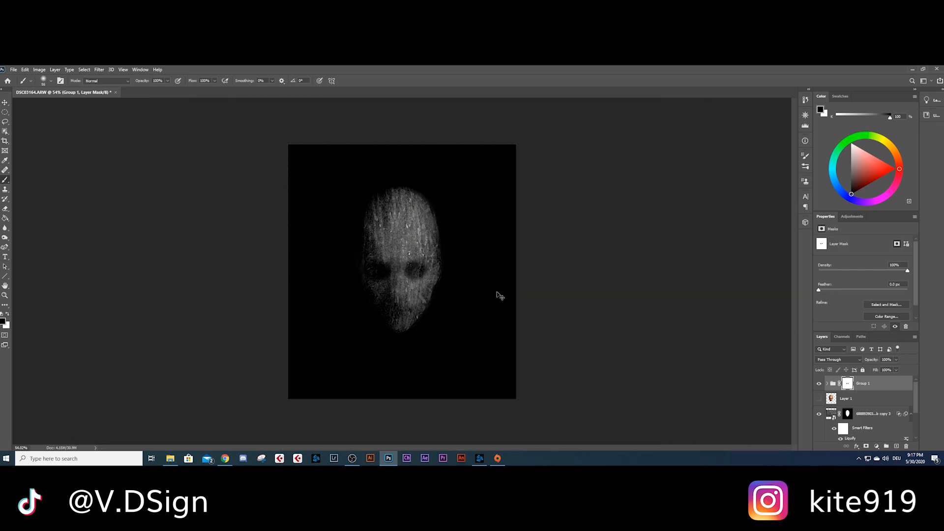
key("ctrl+z")
Enlarge the brush, lower its opacity to 41% and subtly darken the eye sockets on Group 1's mask
scroll(437, 278, "up", 3)
right_click(438, 277)
left_click_drag(483, 297, 495, 298)
left_click(169, 80)
left_click_drag(170, 82, 147, 91)
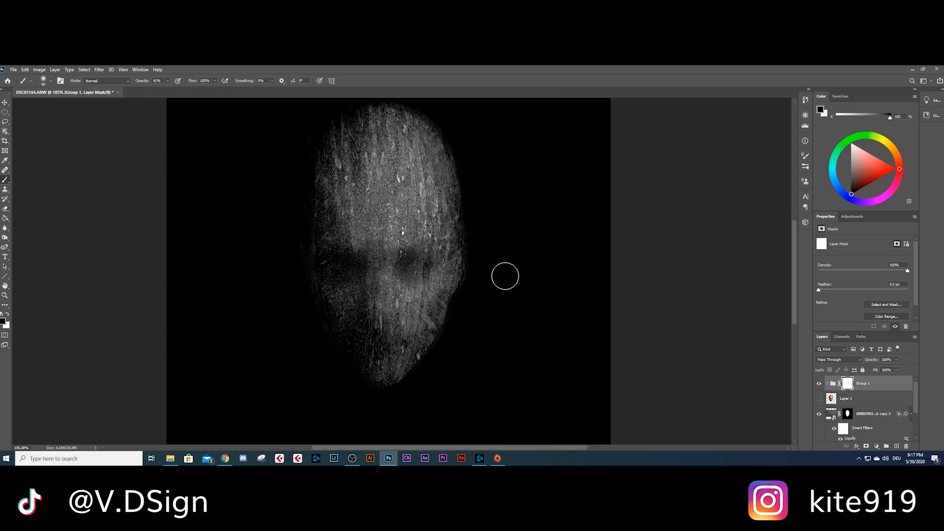
scroll(500, 265, "down", 3)
scroll(497, 264, "up", 3)
scroll(390, 265, "down", 1)
left_click(828, 384)
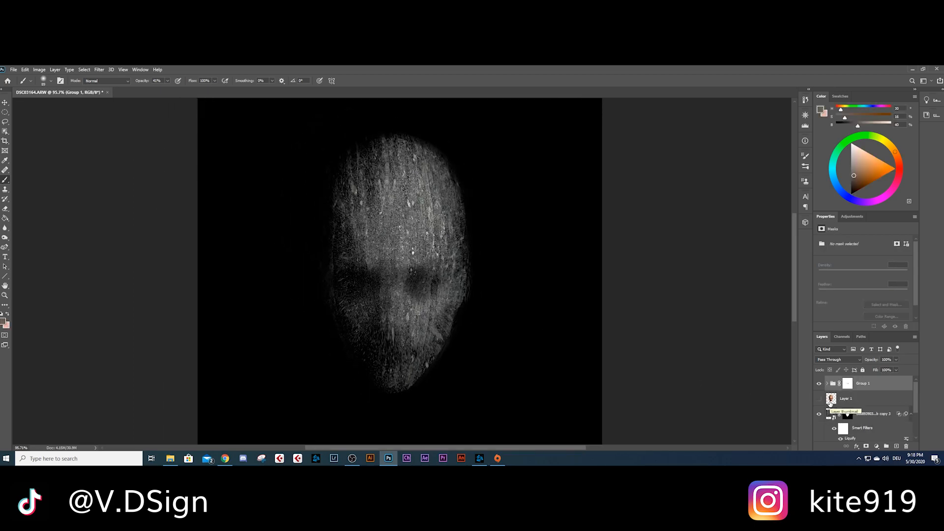
Open the blending options of the third texture copy
scroll(857, 435, "down", 2)
scroll(849, 427, "up", 1)
left_click(831, 399)
left_click(855, 446)
left_click(871, 377)
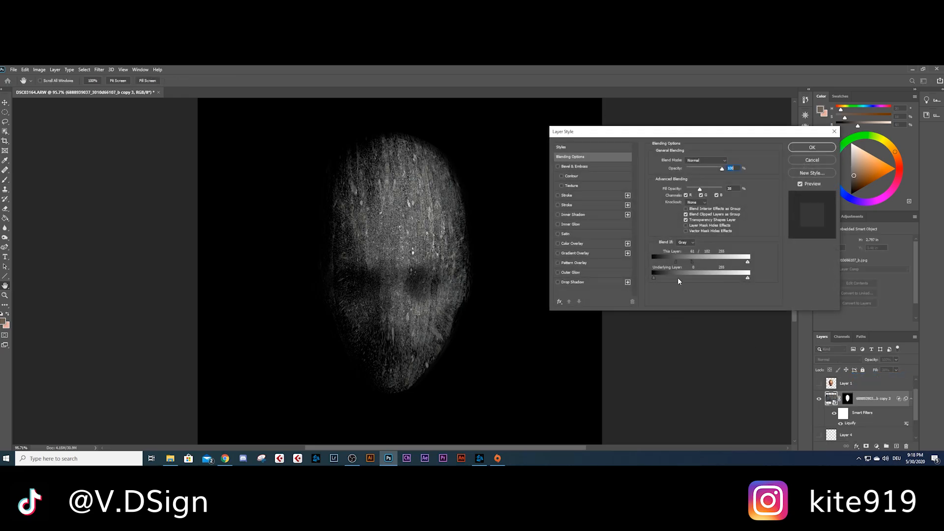